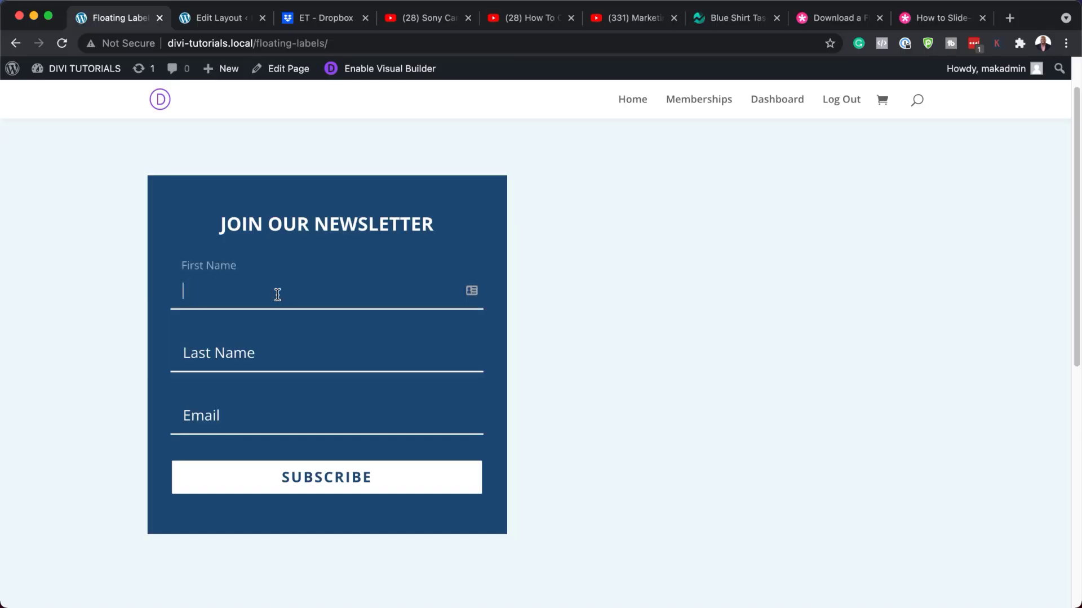
Fill the live form with a test first name, last name and partial email, then erase them.
left_click(263, 355)
left_click(250, 419)
type("mak")
key("BackSpace")
key("BackSpace")
key("BackSpace")
left_click(295, 361)
key("BackSpace")
key("BackSpace")
key("BackSpace")
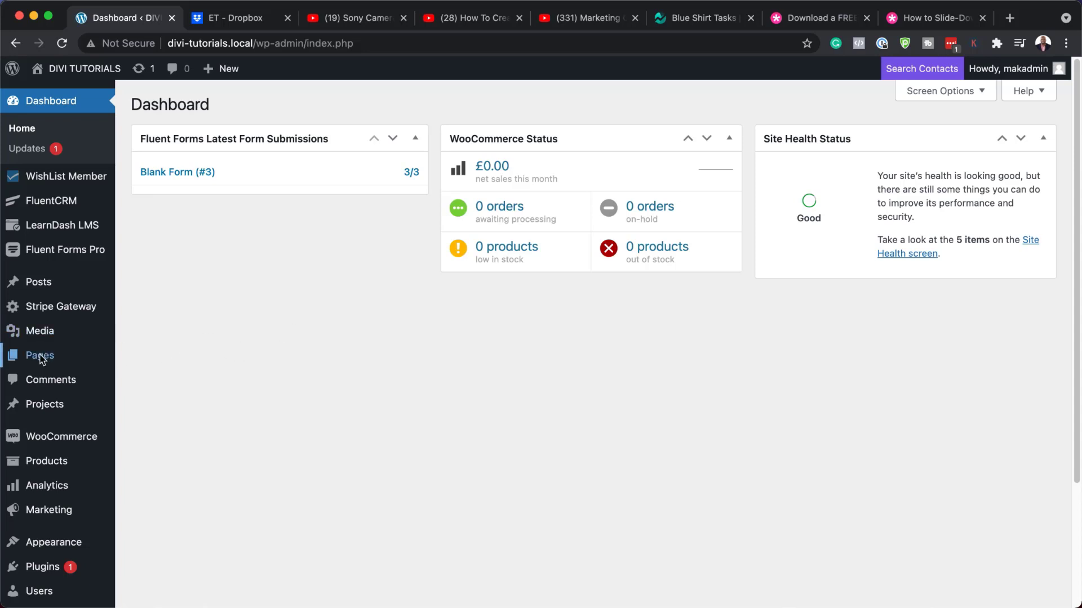
Add a new page titled 'Floating Labels', dismissing the block editor welcome guide.
mouse_move(39, 355)
left_click(158, 380)
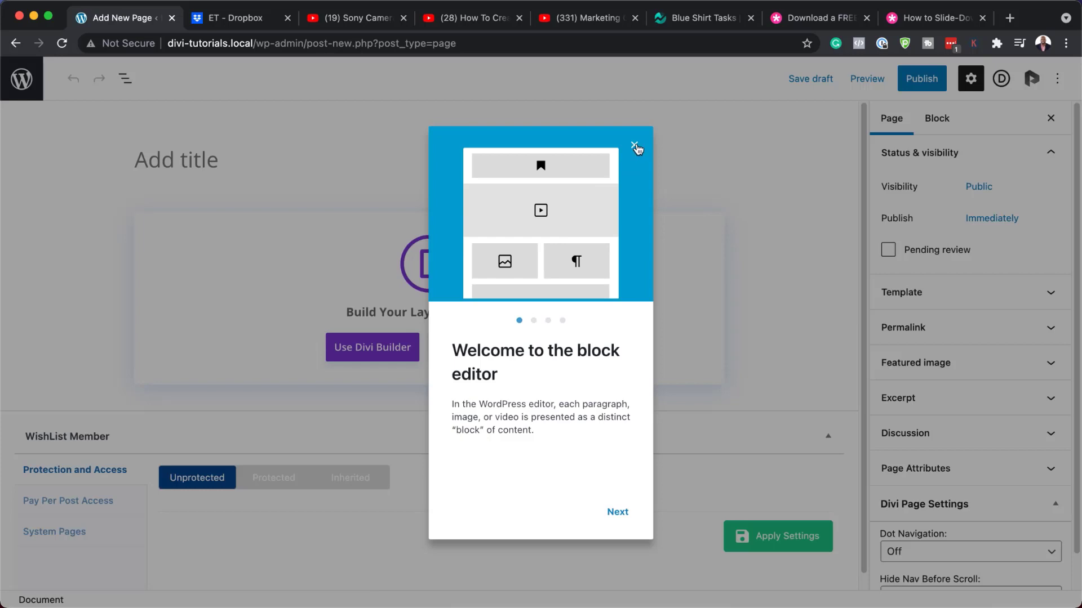
left_click(635, 147)
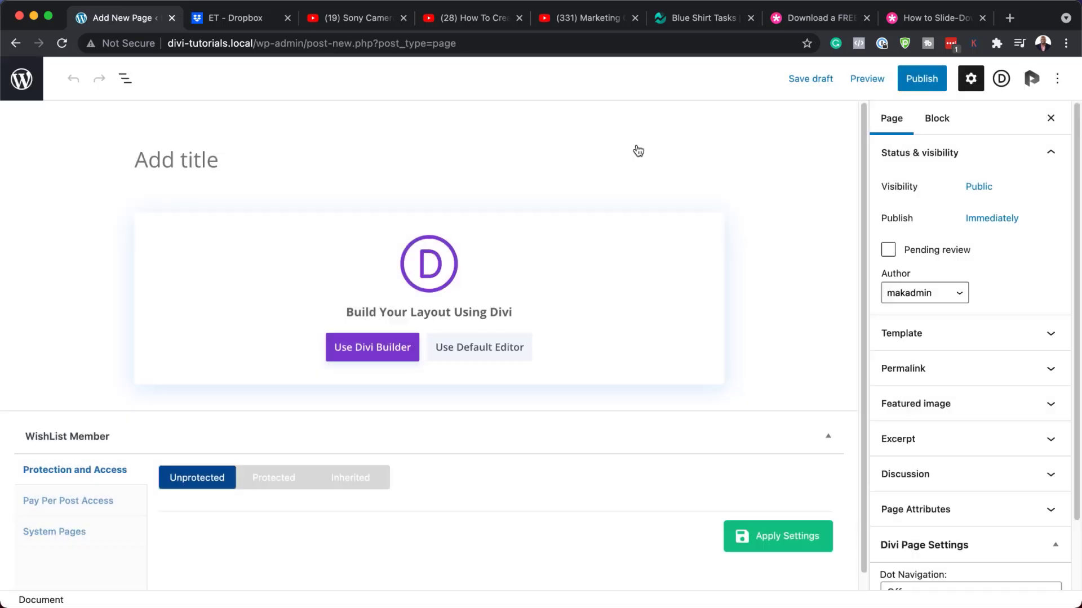
left_click(235, 163)
type("Floating Labels")
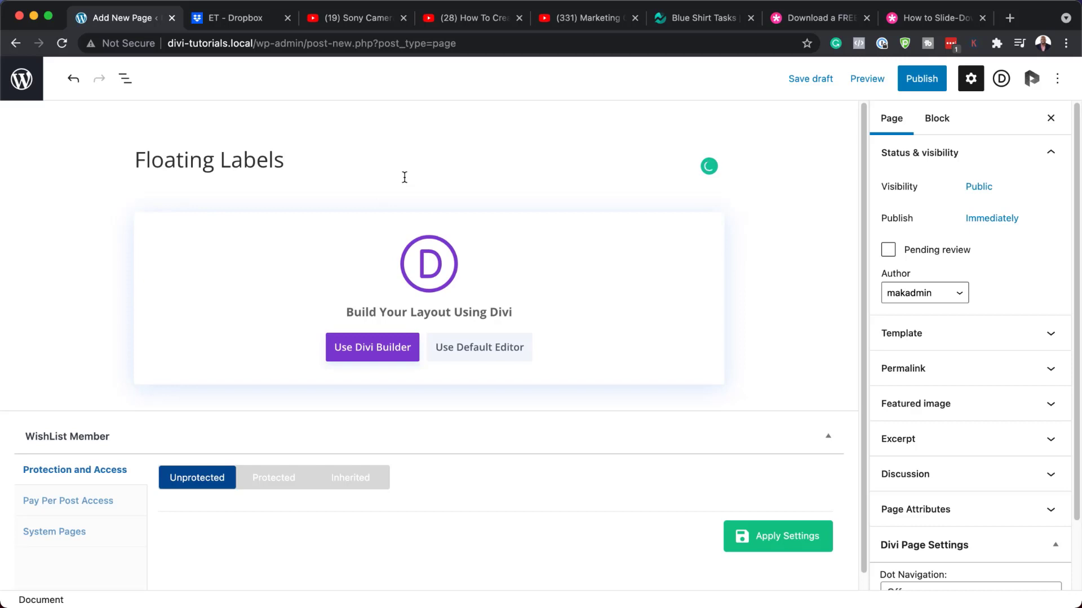
Build the page from scratch in Divi with a one-column row holding an Email Optin module.
left_click(385, 353)
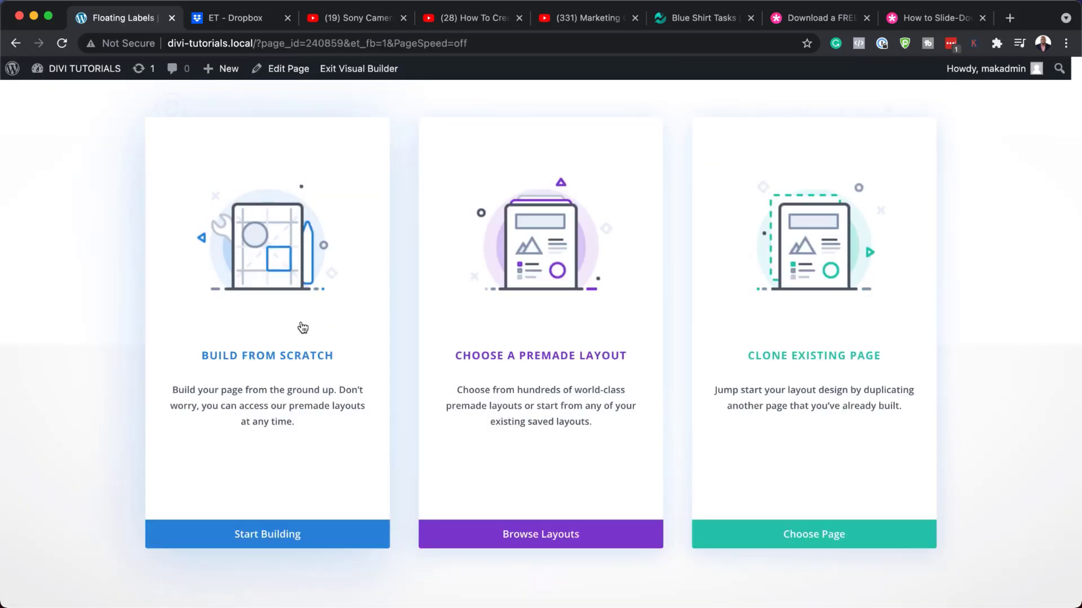
left_click(281, 363)
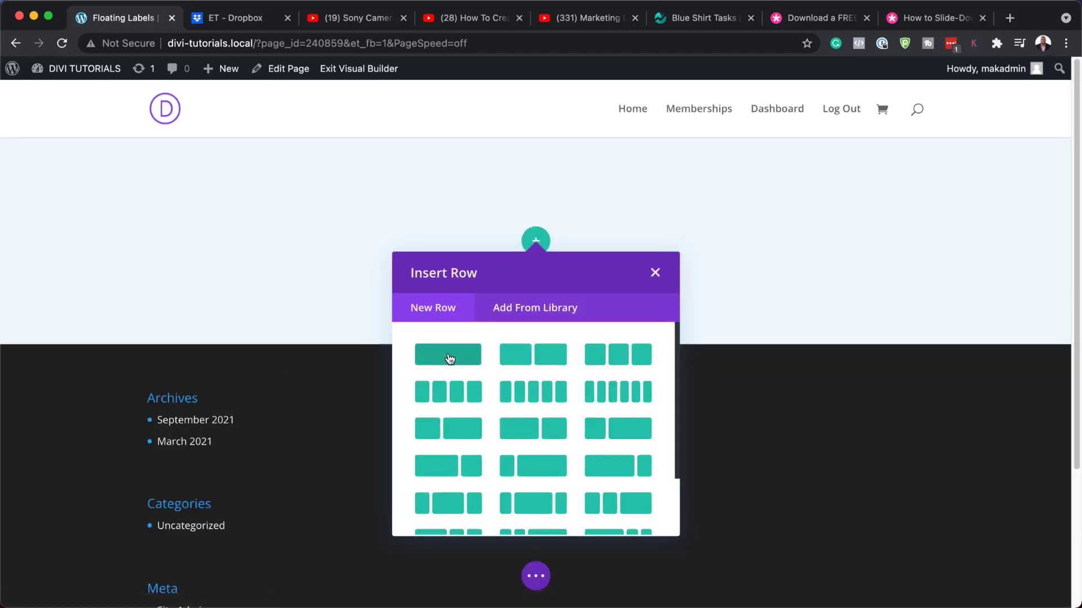
left_click(449, 356)
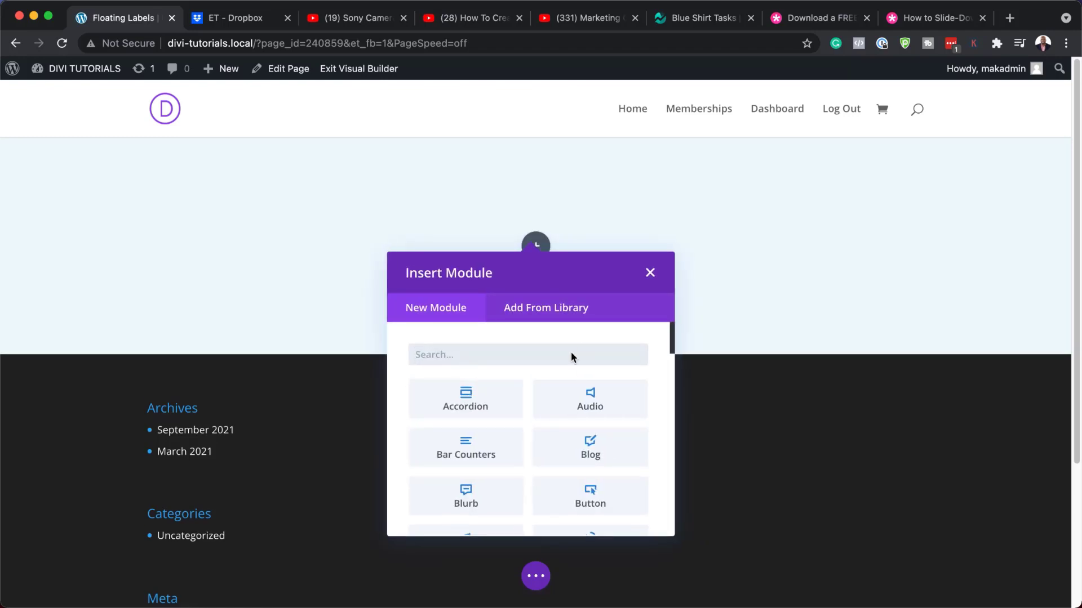
type("email")
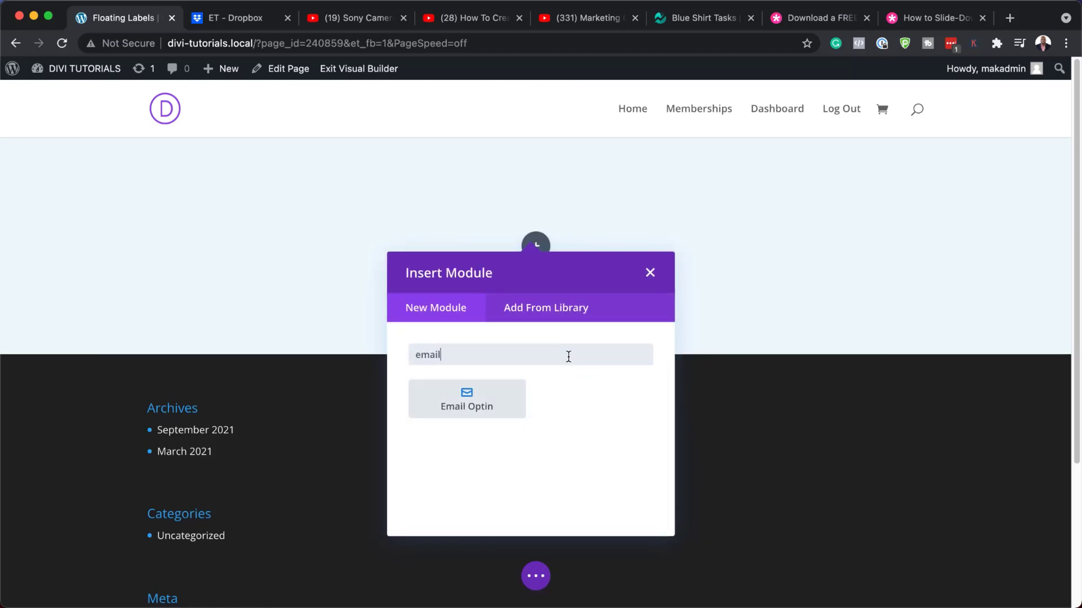
left_click(493, 401)
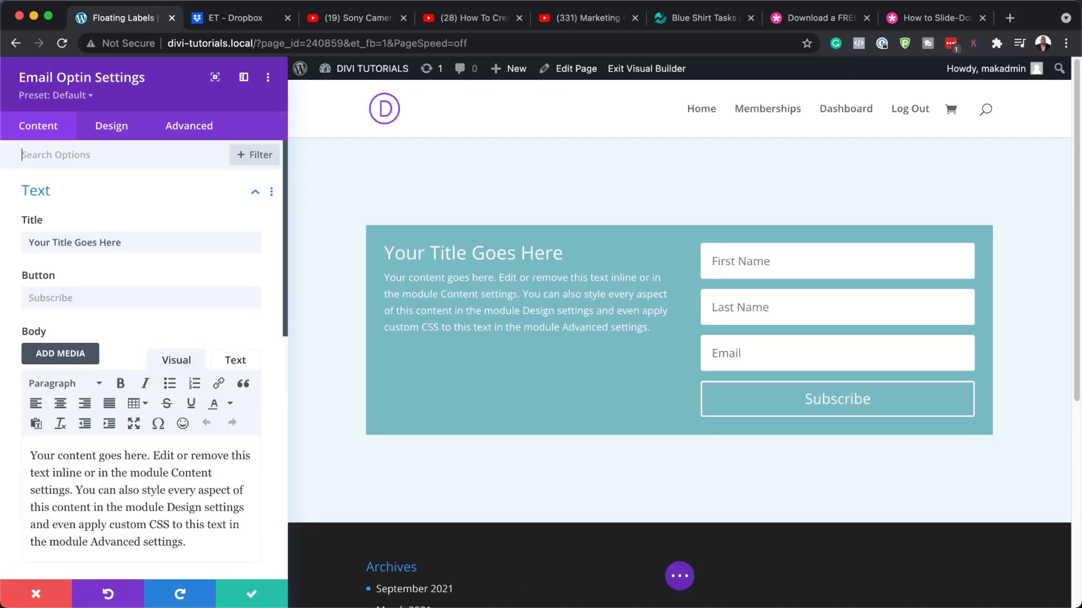
Change the optin title to 'Join Our Newsletter', correcting the typo.
triple_click(137, 243)
type("Join Our Newsltter")
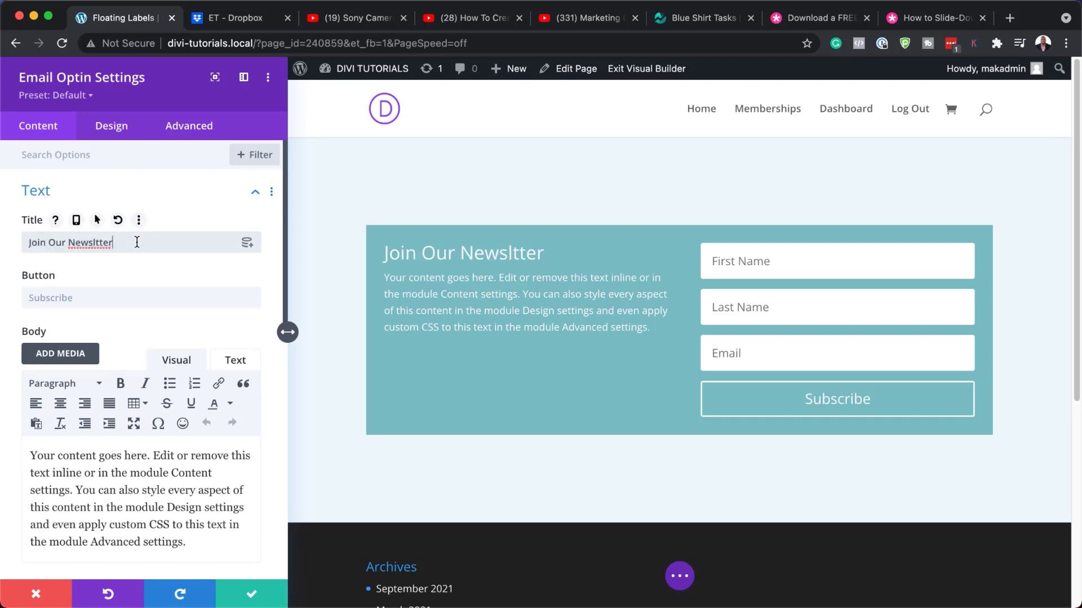
left_click(92, 243)
type("et")
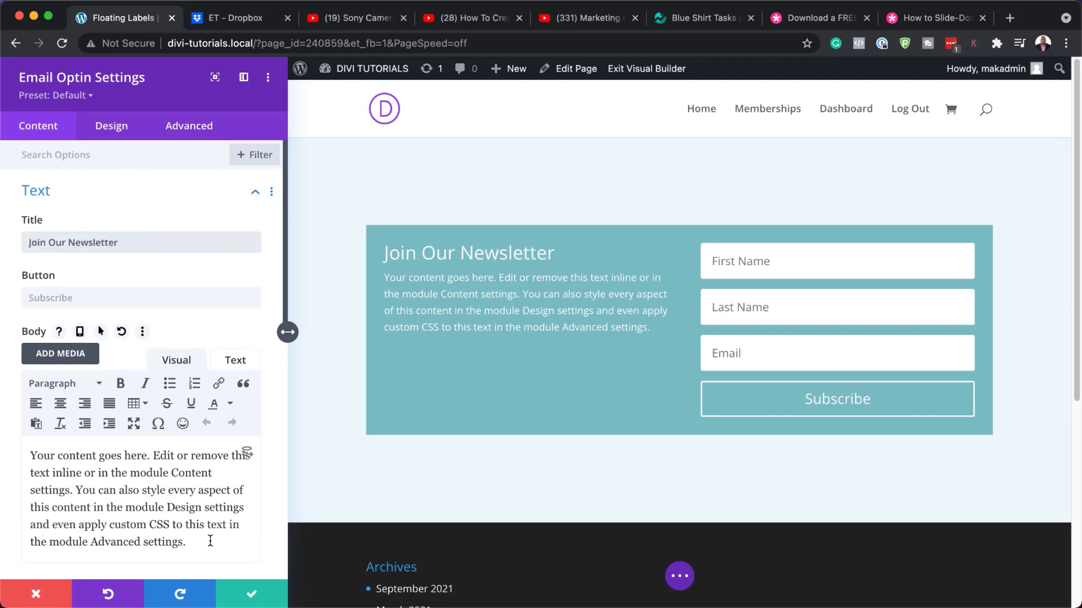
Delete the optin's default body paragraph.
left_click_drag(210, 541, 17, 448)
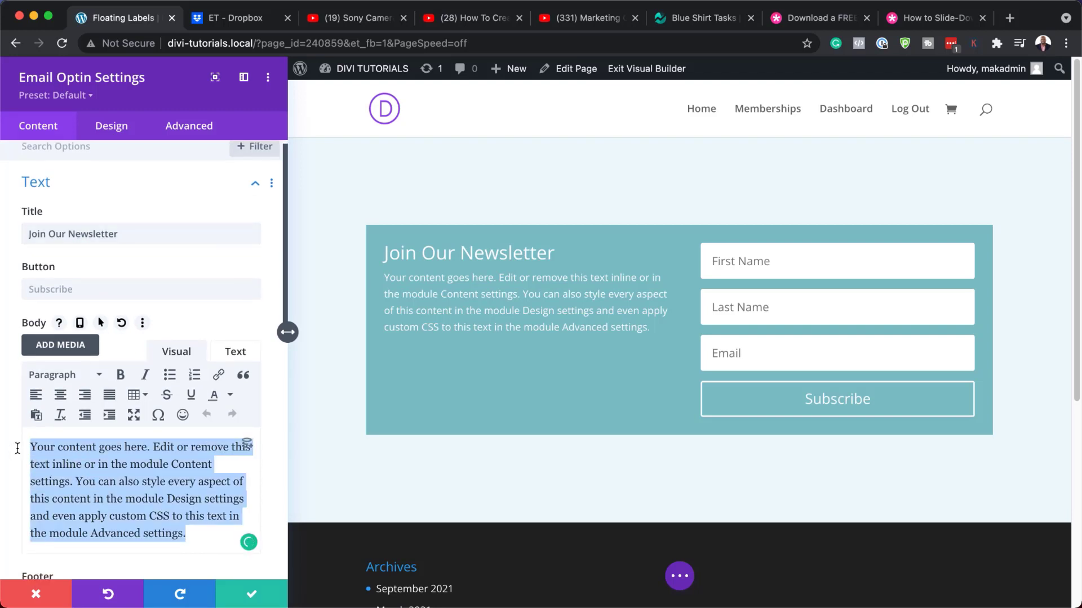
key("BackSpace")
scroll(148, 478, "down", 5)
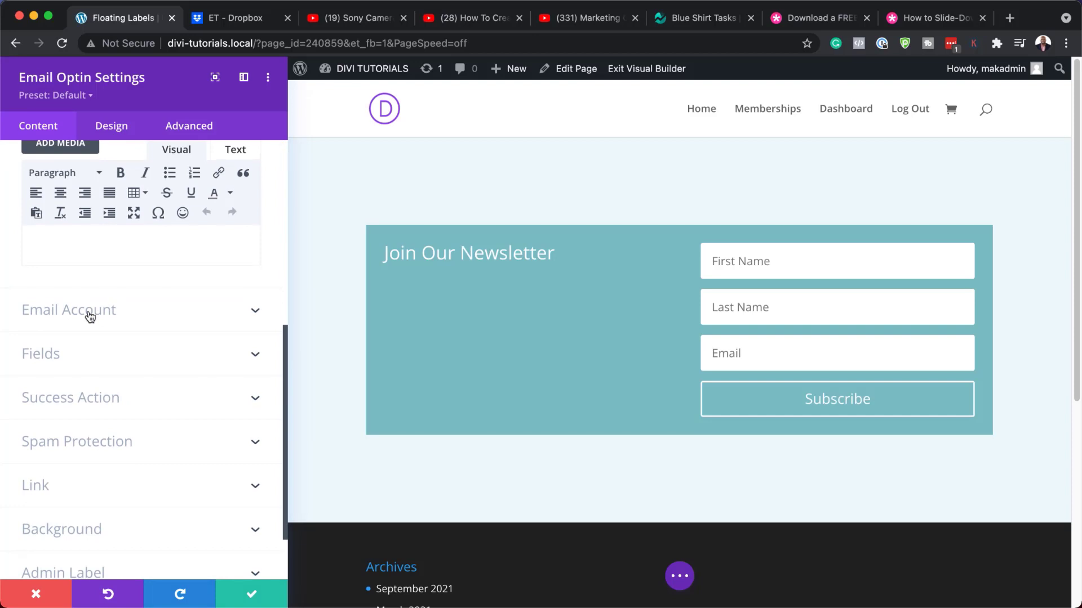
Keep MailChimp as the optin's email service provider under Email Account.
left_click(89, 318)
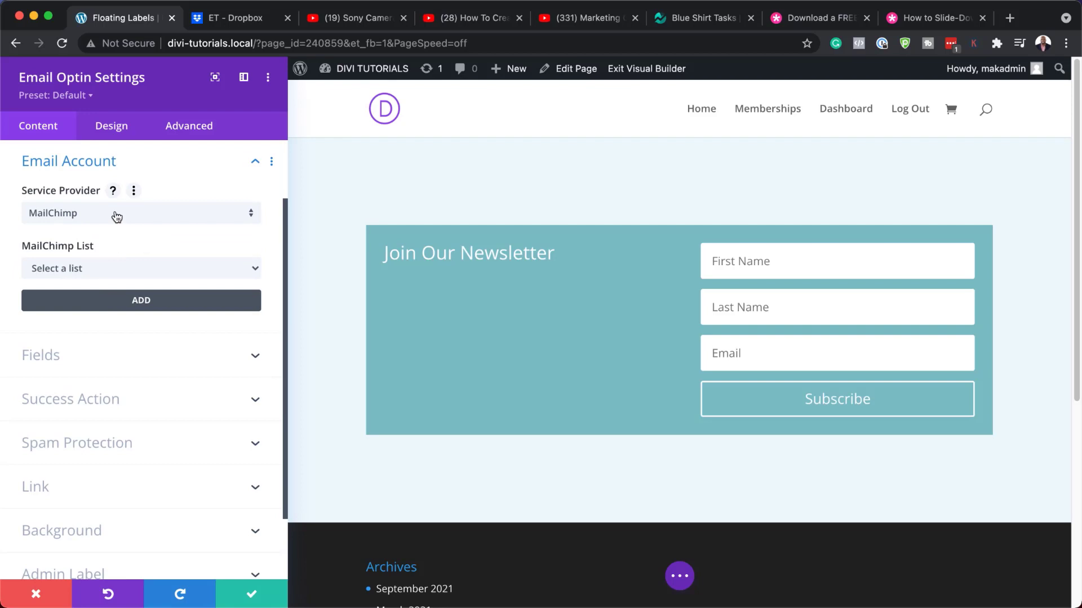
left_click(116, 217)
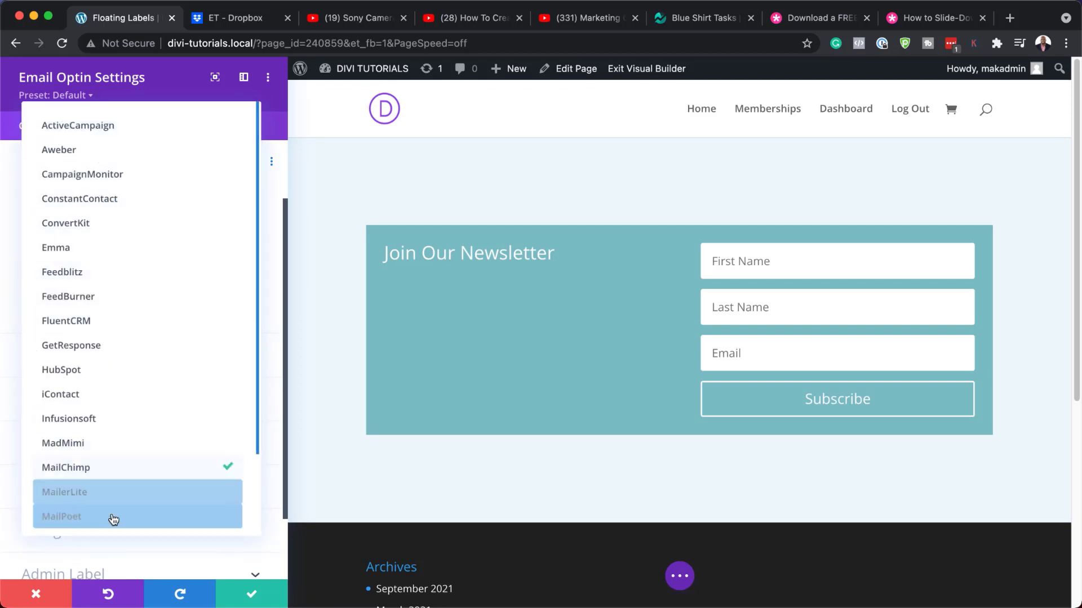
scroll(130, 502, "down", 2)
scroll(130, 502, "up", 2)
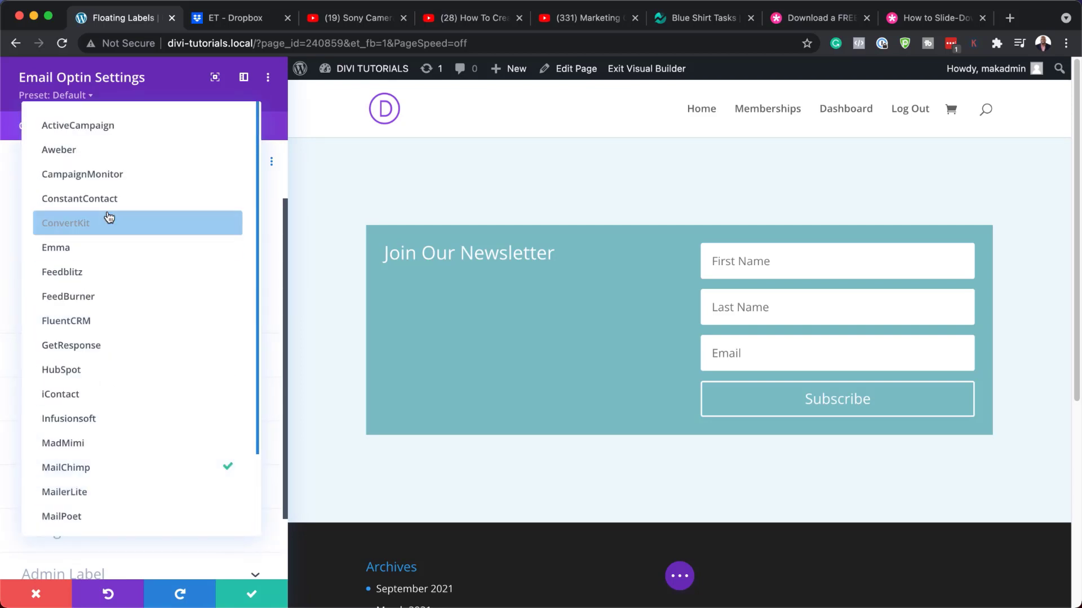
left_click(106, 471)
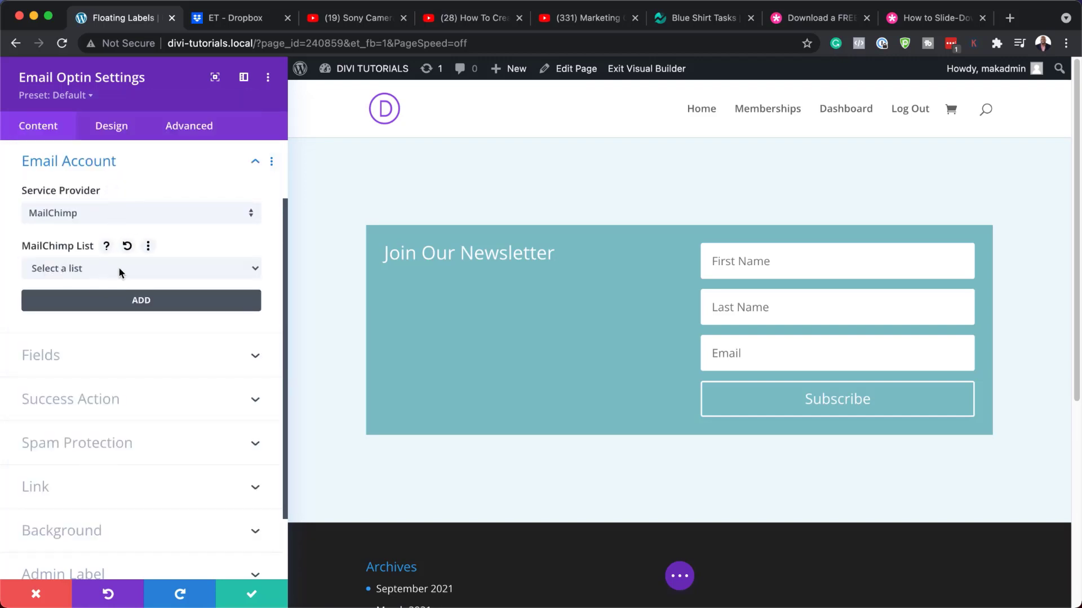
Start adding a MailChimp account, try submitting it empty, then cancel.
left_click(155, 303)
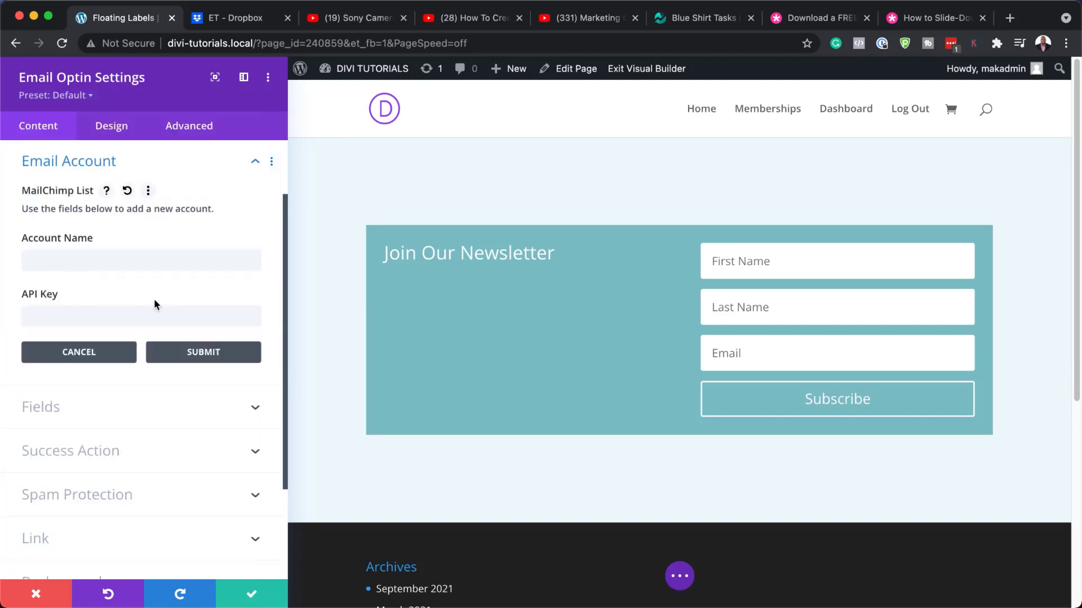
left_click(56, 258)
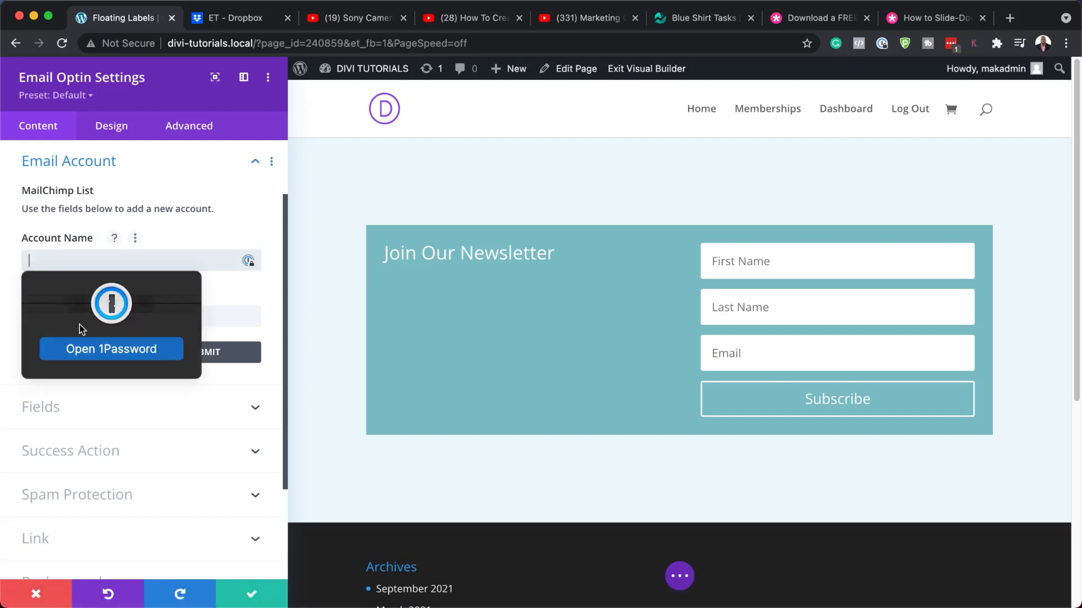
left_click(235, 317)
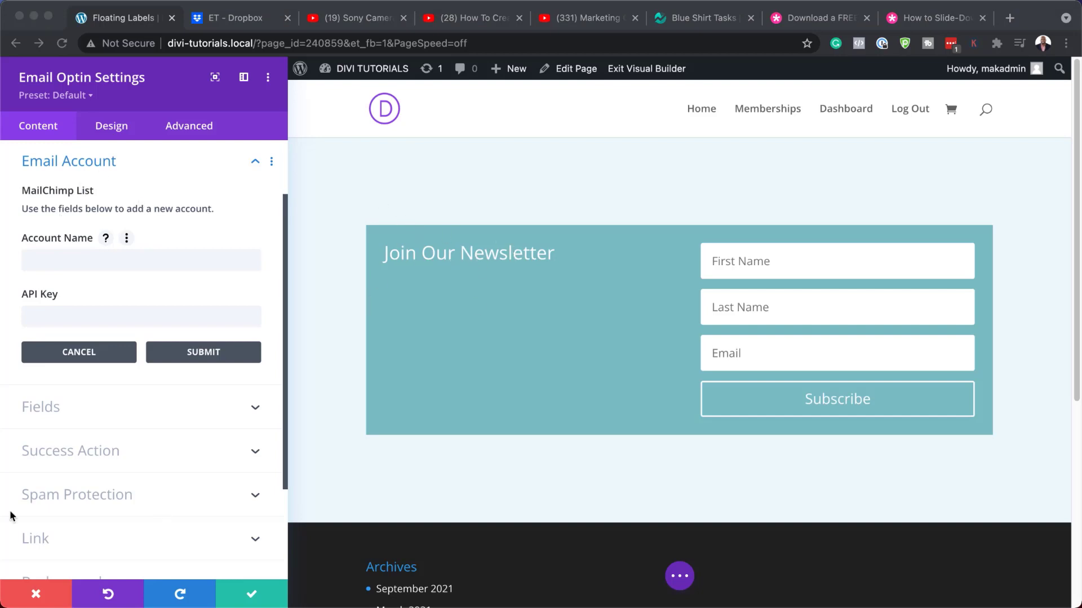
scroll(151, 510, "down", 5)
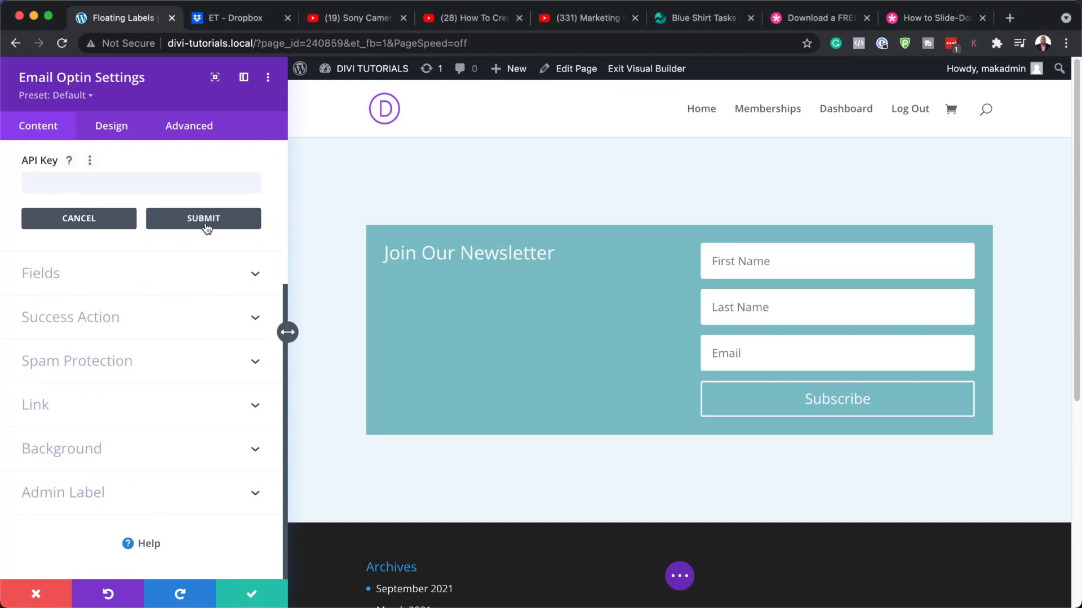
left_click(180, 228)
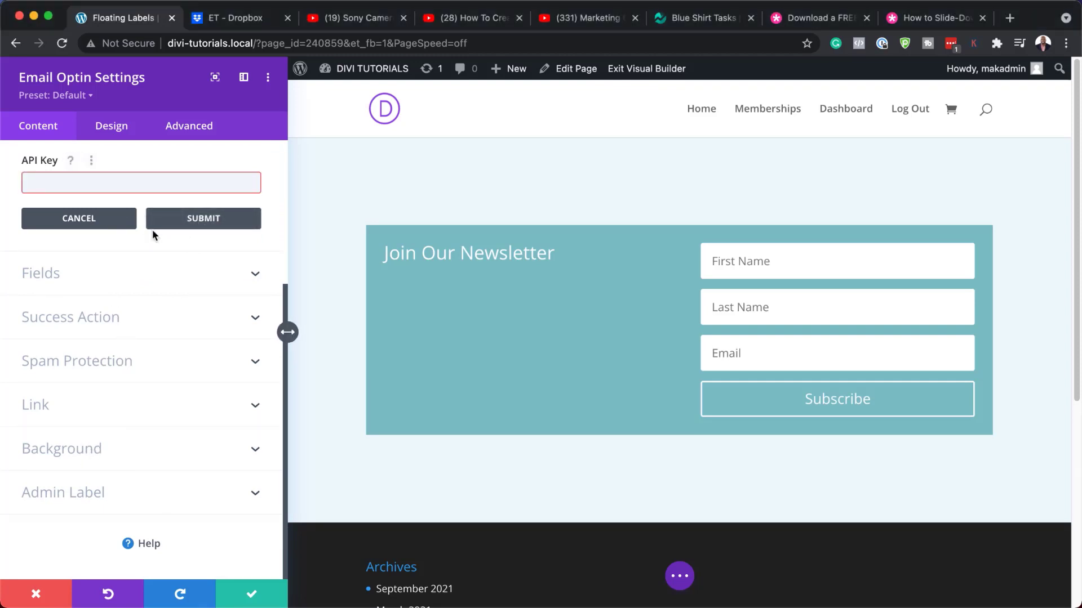
left_click(79, 219)
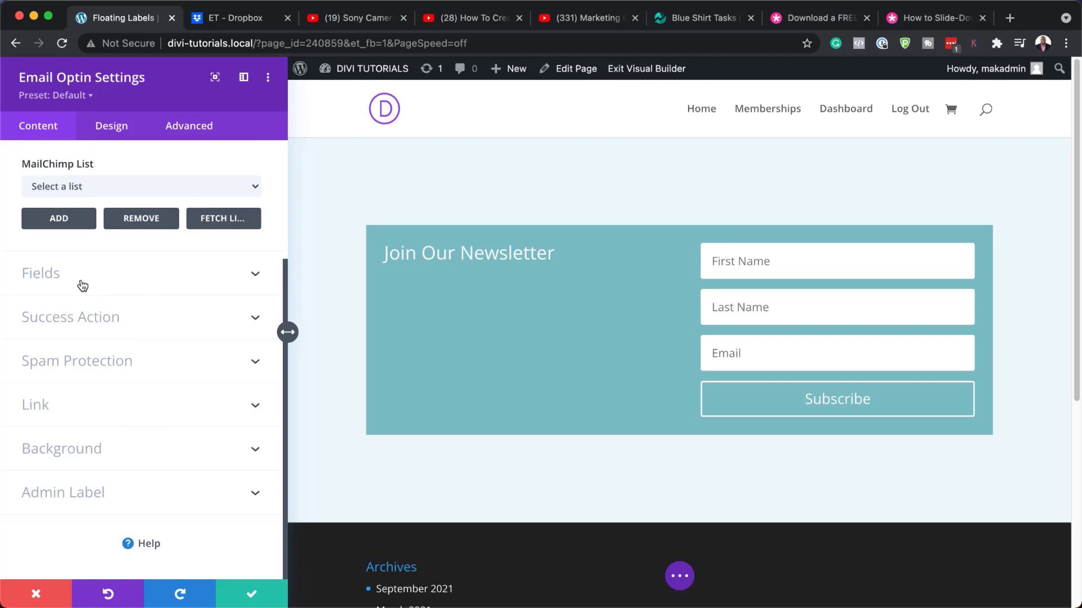
Set the optin's background colour to dark blue #1f4b74 by pasting the hex value.
left_click(82, 455)
mouse_move(96, 302)
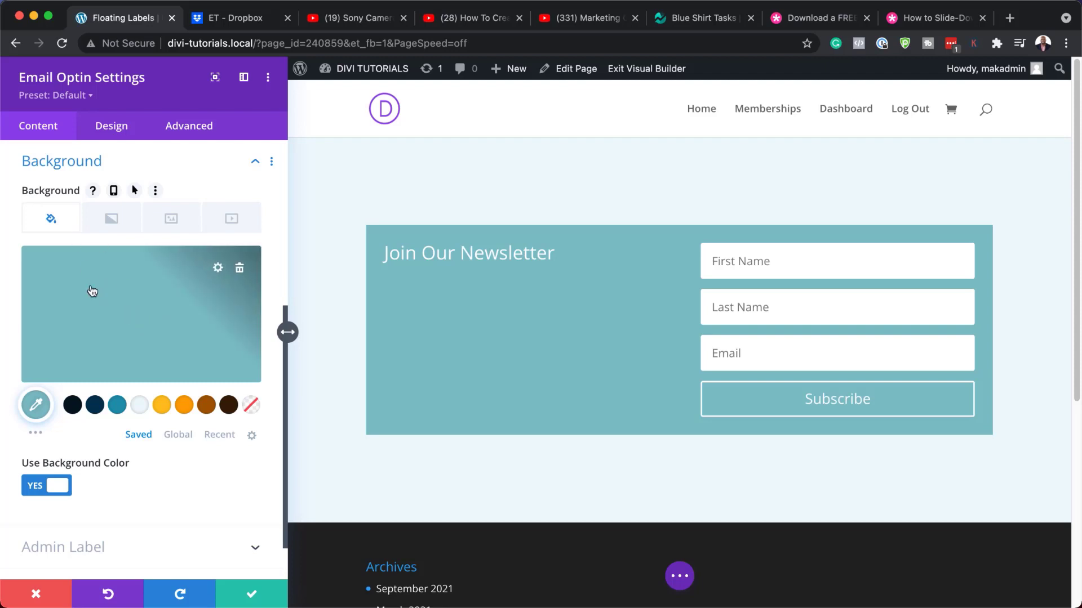
left_click(122, 312)
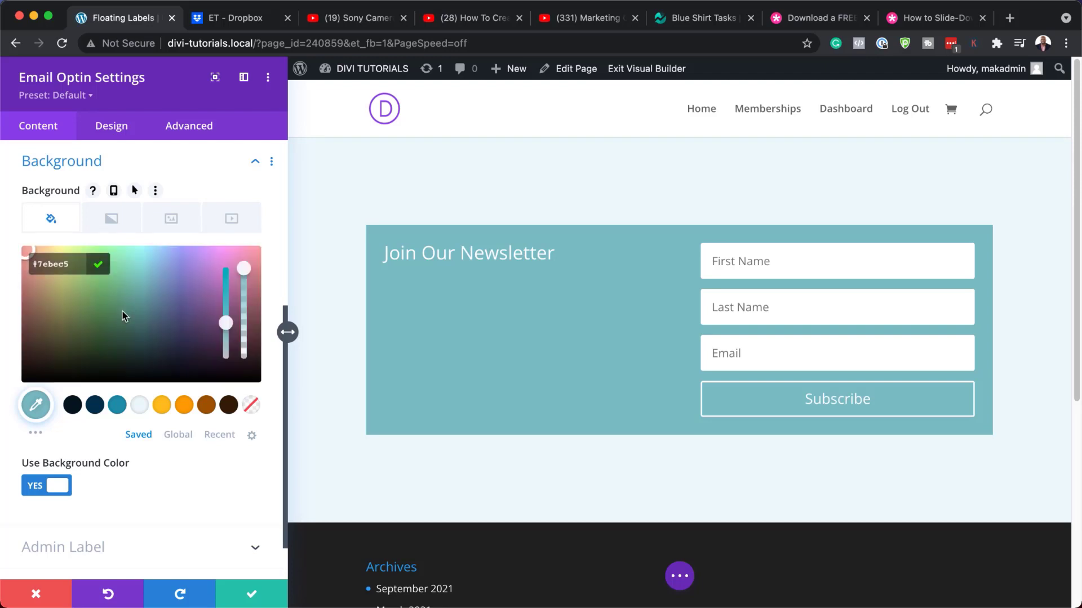
double_click(68, 264)
type("#1f4b74")
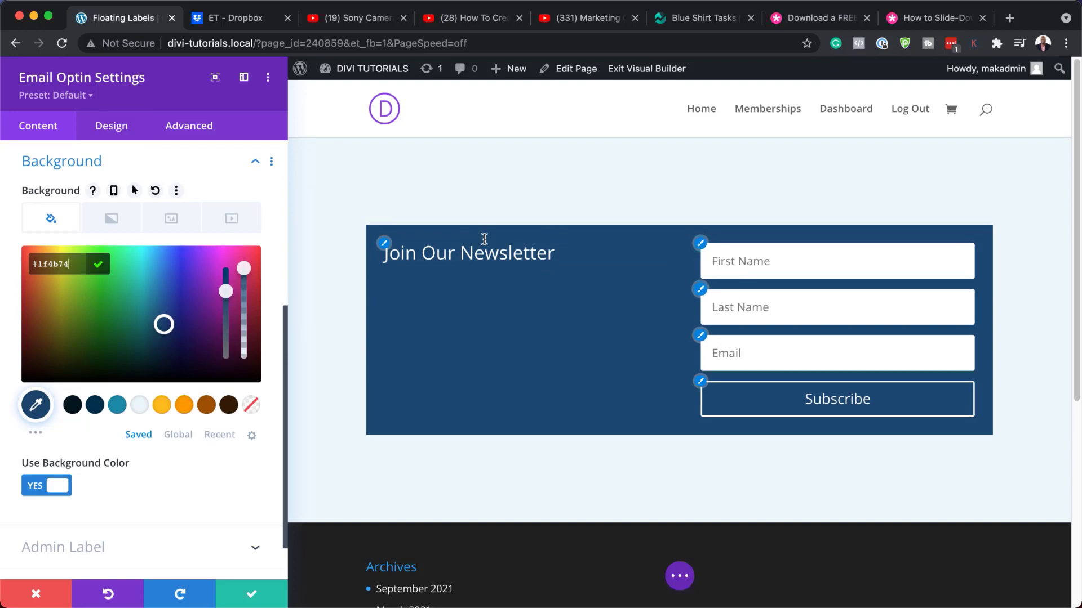
Set the optin layout to 'Body On Top, Form On Bottom' under Design > Layout.
left_click(125, 129)
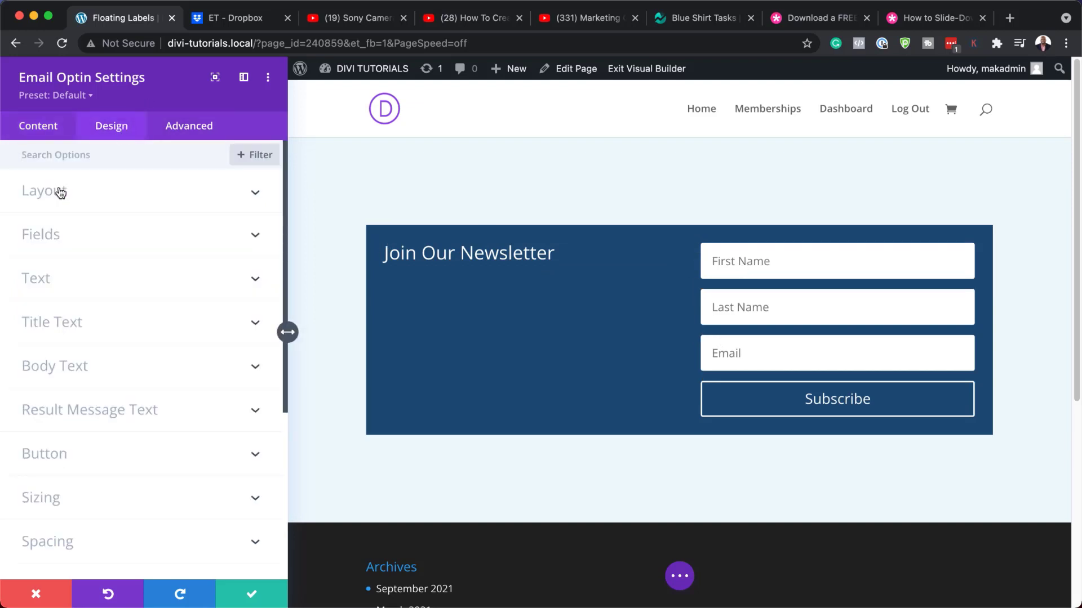
left_click(71, 188)
left_click(122, 246)
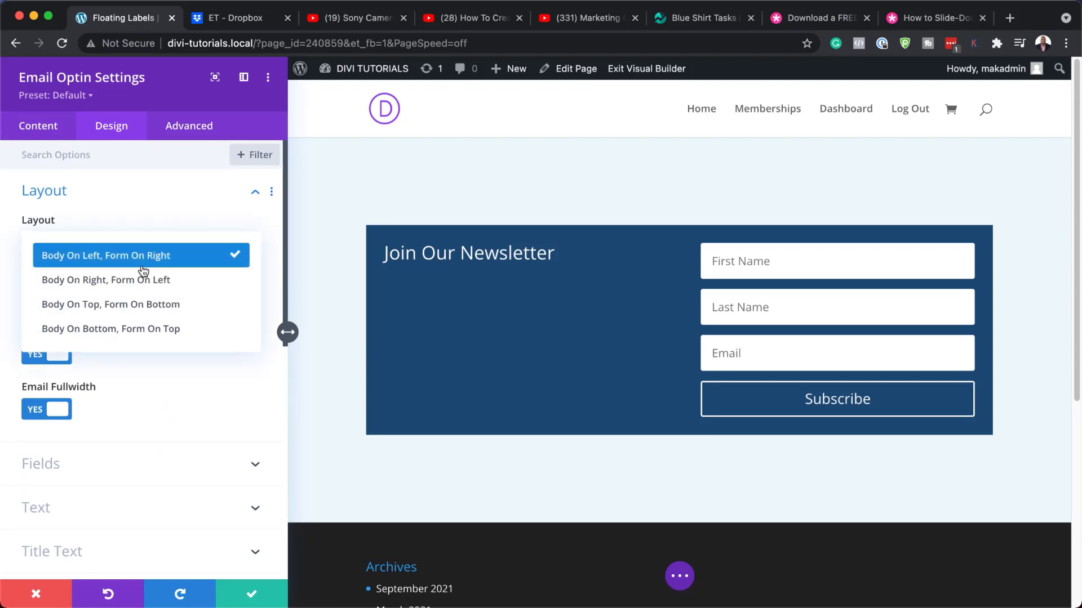
left_click(164, 306)
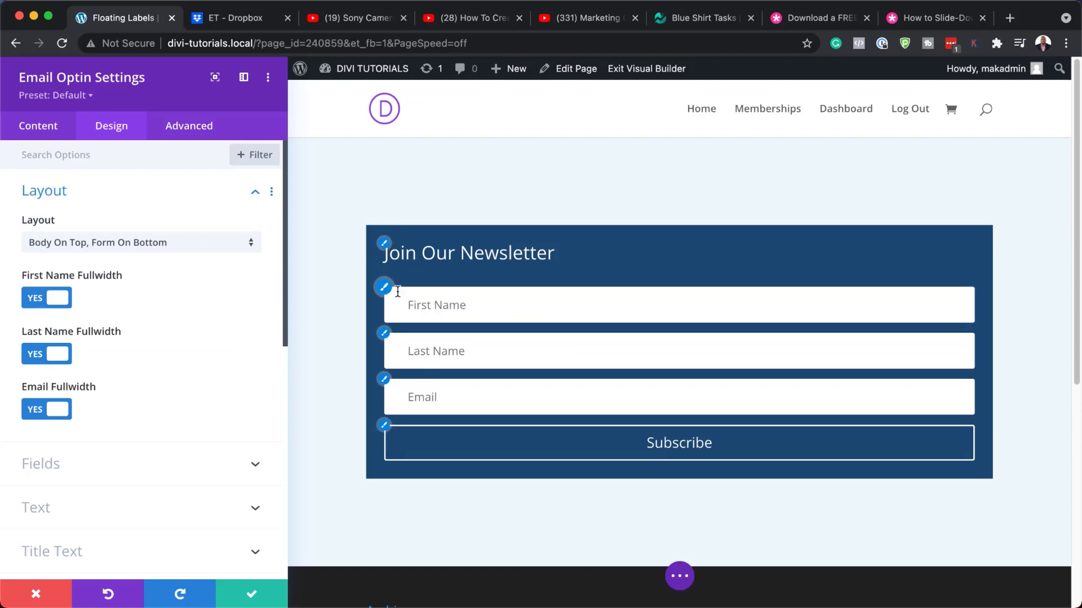
Make the field backgrounds transparent and set the field text colour to #ffffff.
left_click(385, 289)
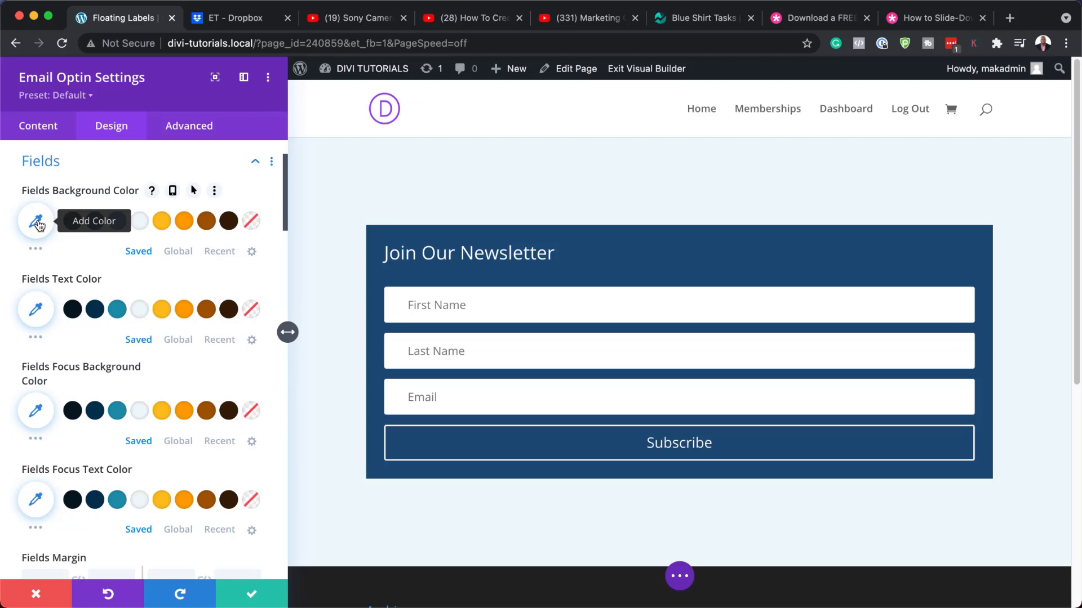
left_click(37, 222)
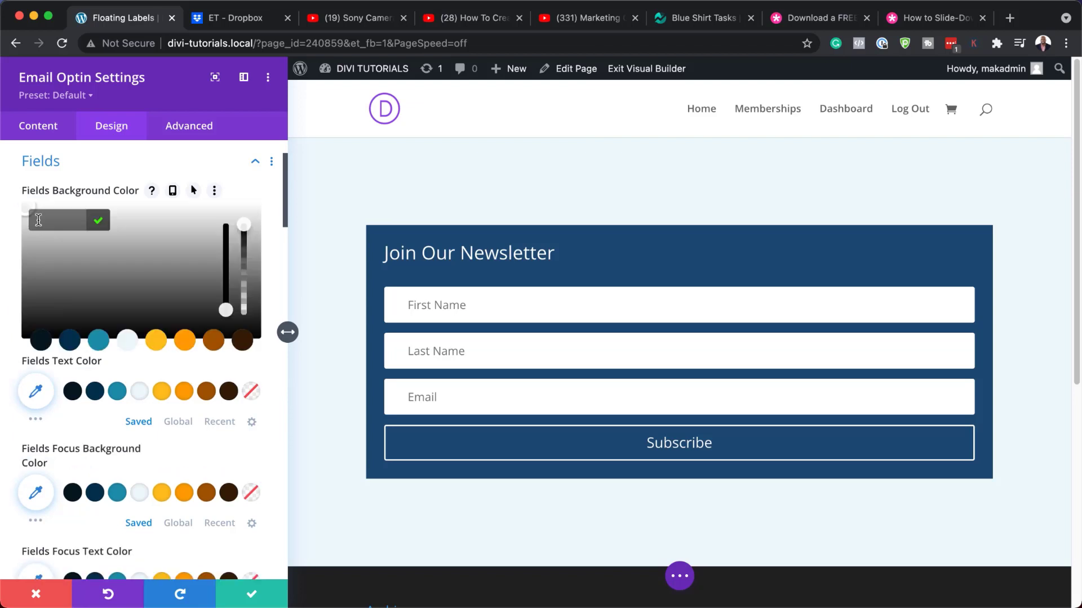
left_click(98, 221)
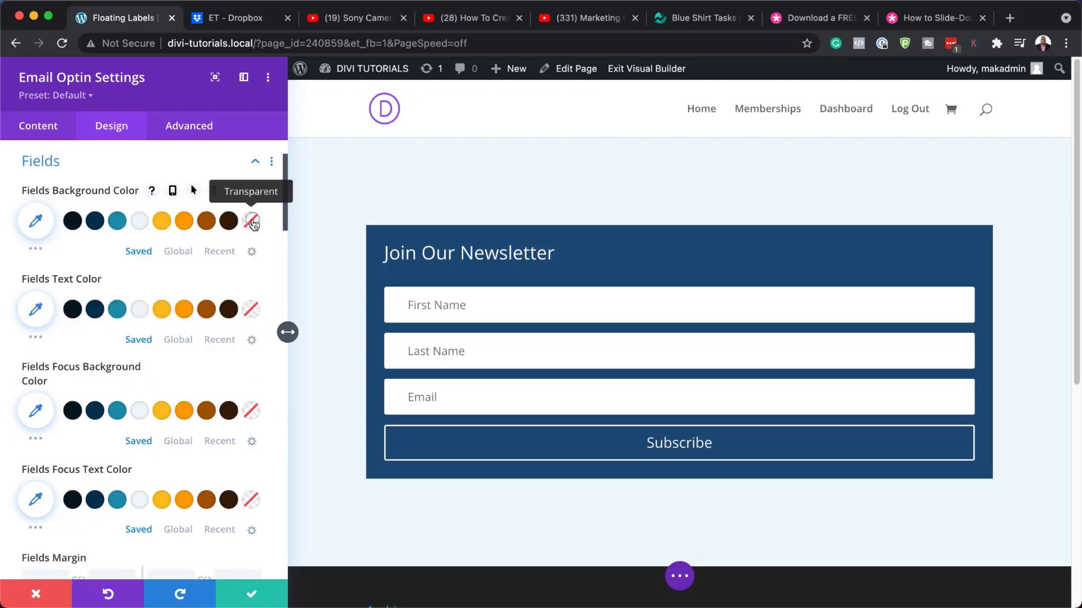
left_click(251, 221)
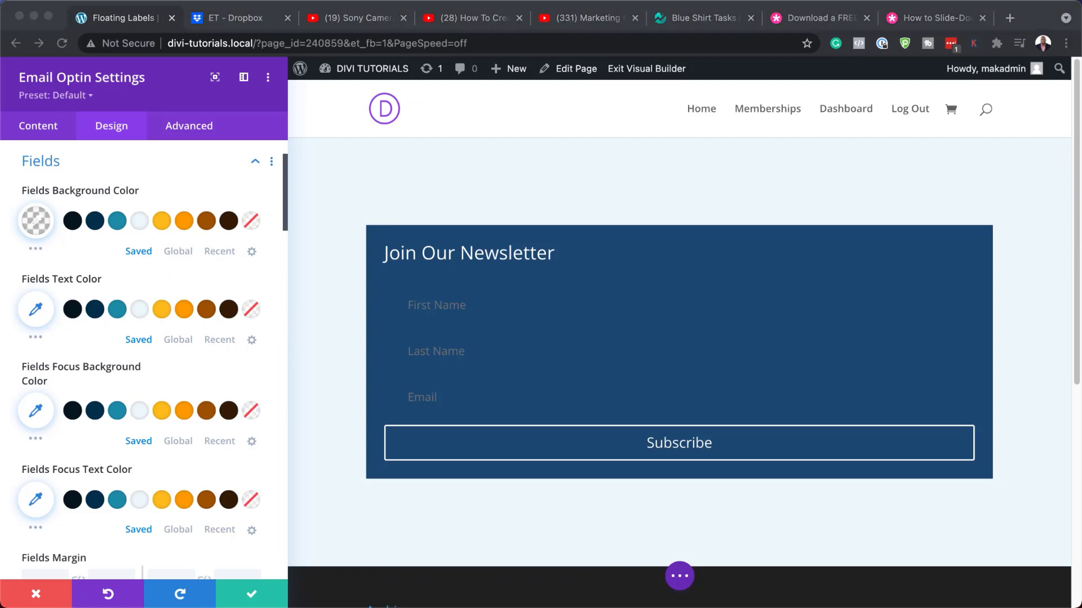
left_click(36, 309)
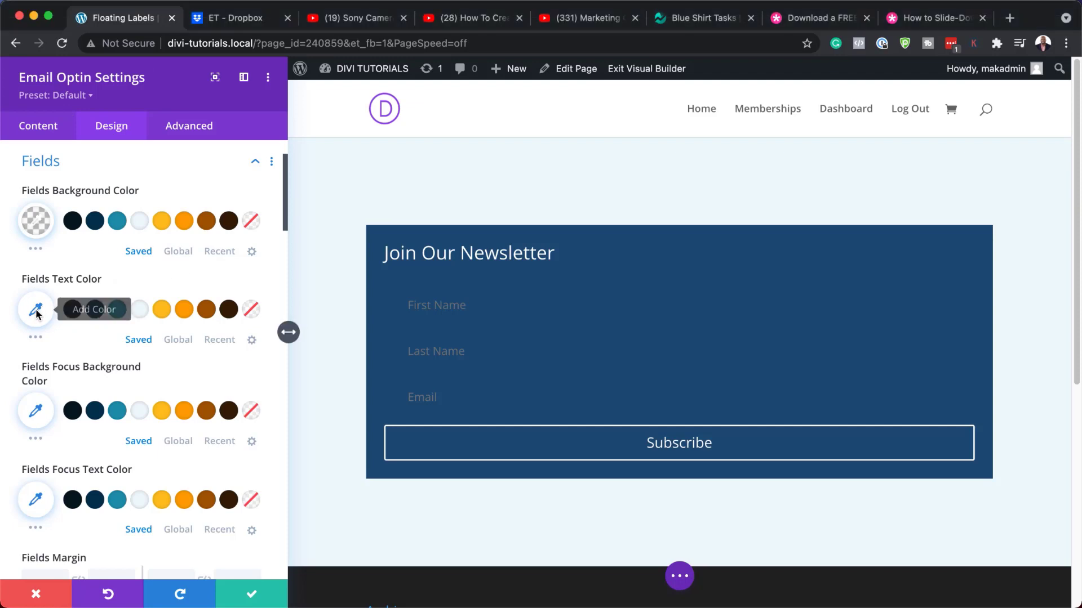
left_click(35, 309)
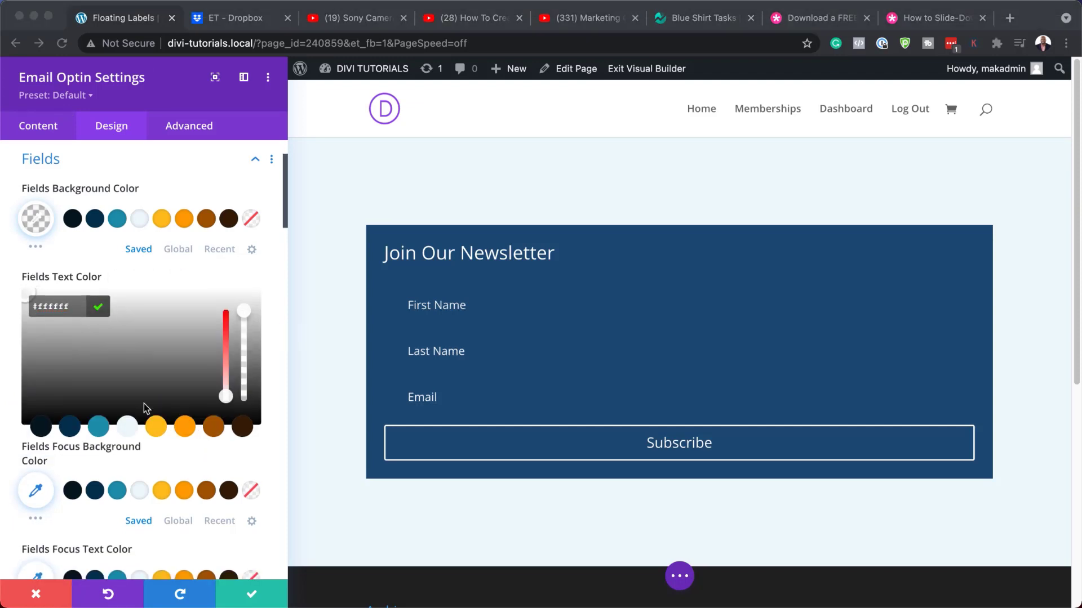
scroll(143, 402, "down", 5)
scroll(143, 402, "down", 3)
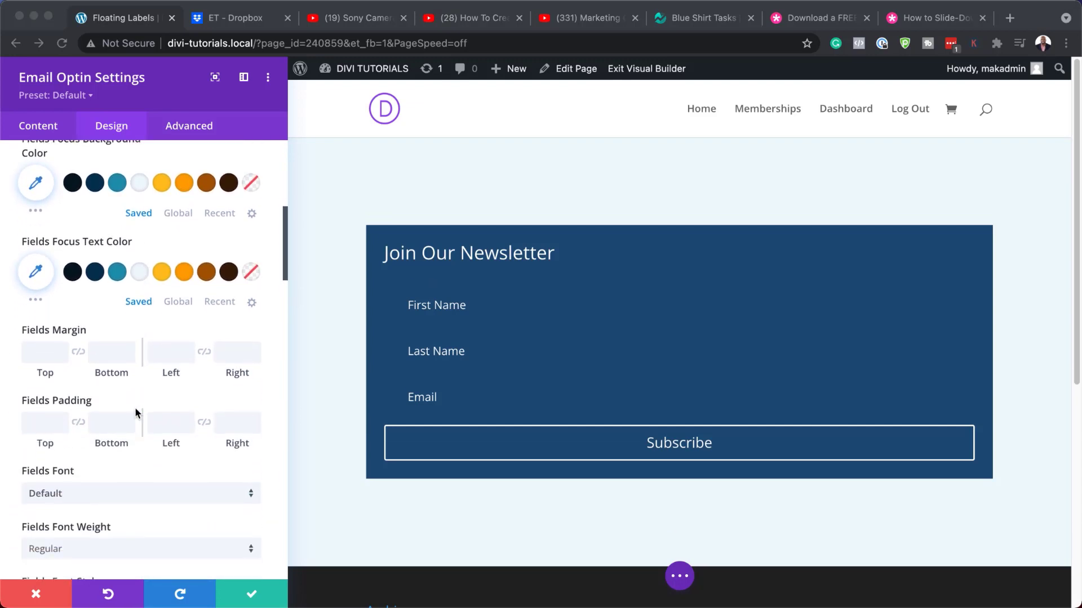
Give the fields 0.5em top/bottom and 1em left/right padding.
left_click(42, 427)
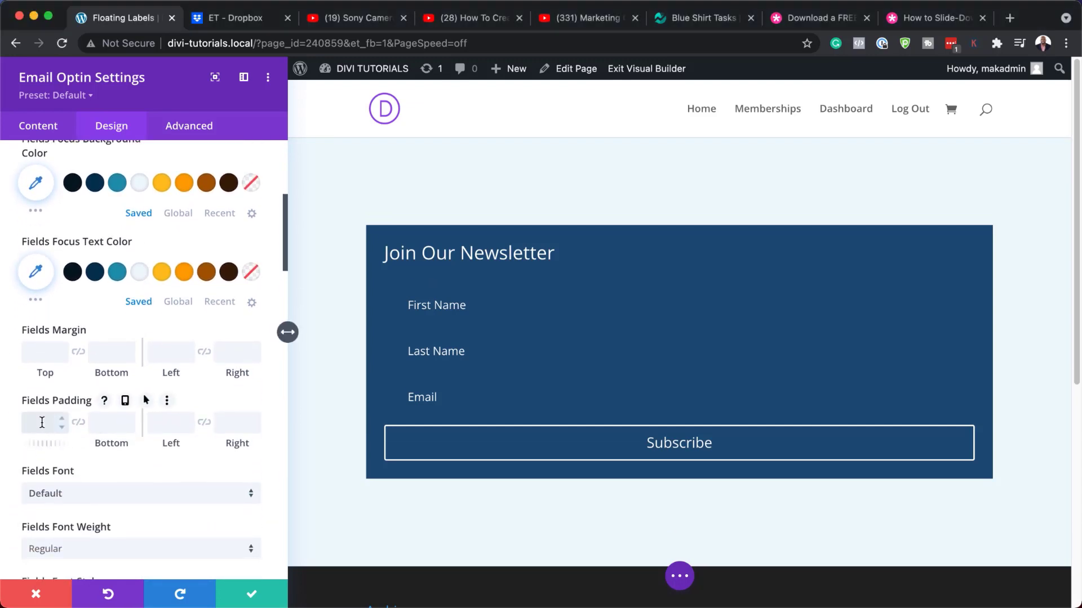
type("0.5em")
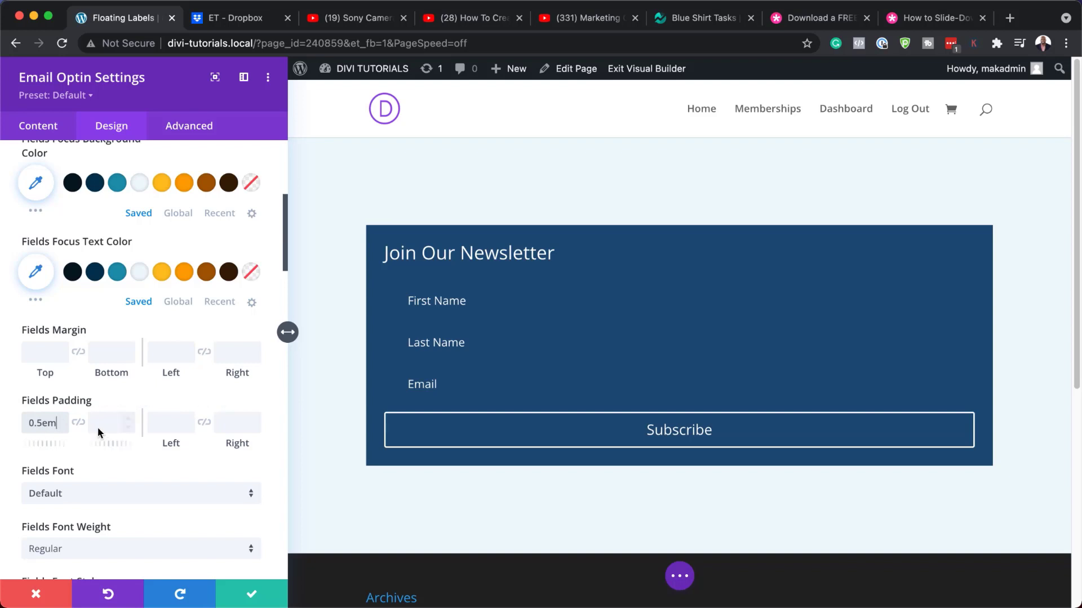
left_click(78, 422)
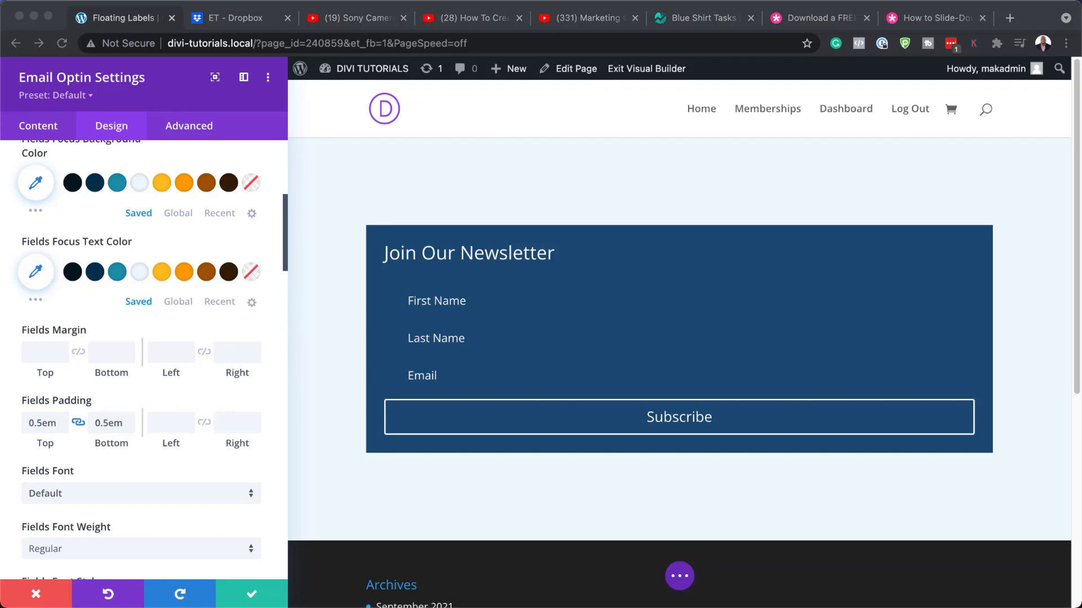
left_click(167, 424)
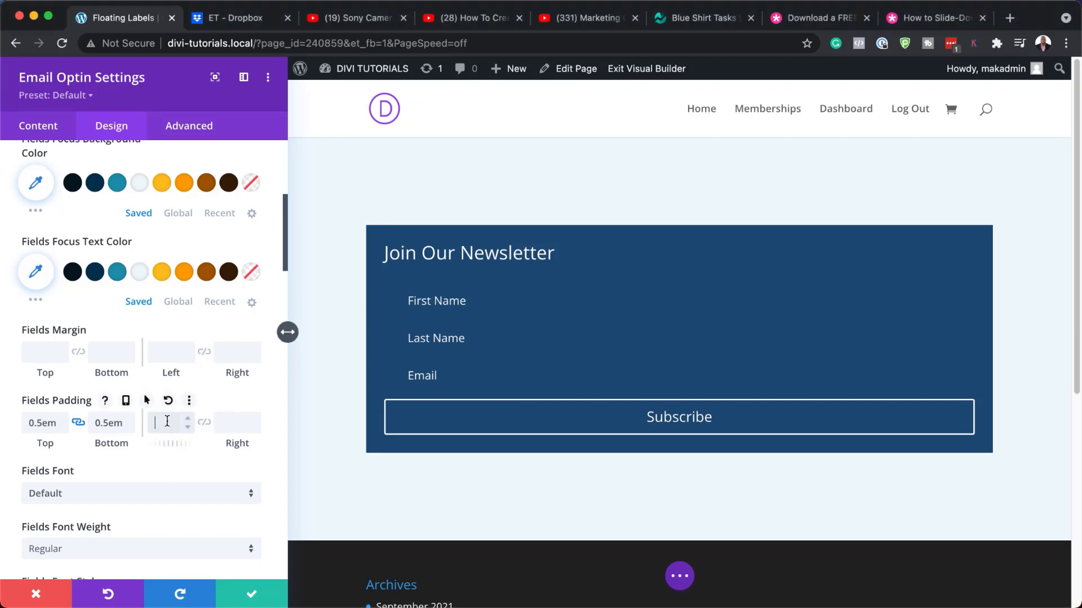
type("1em")
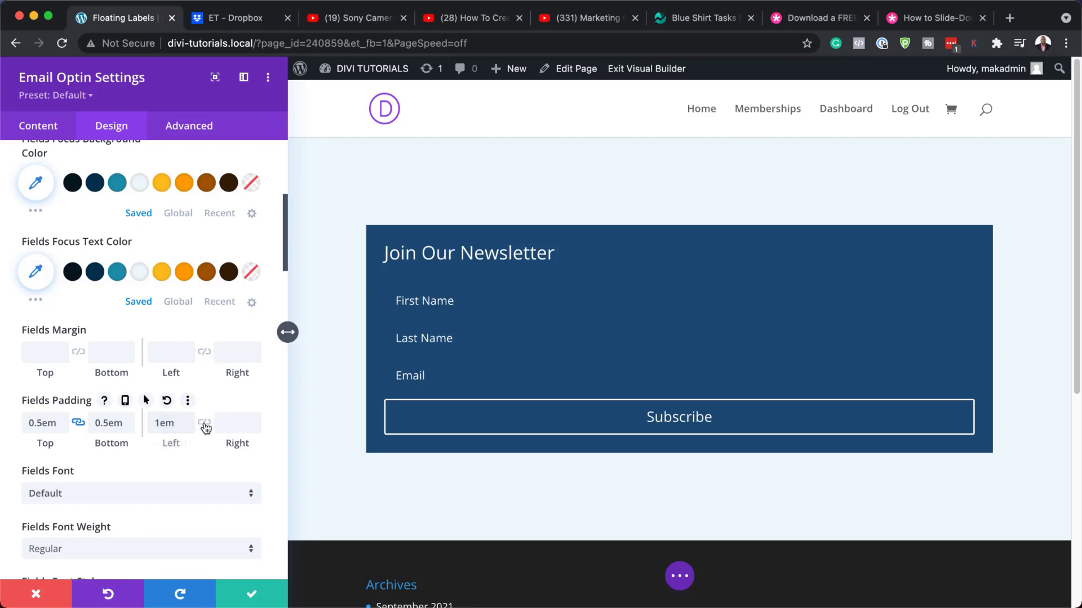
left_click(204, 422)
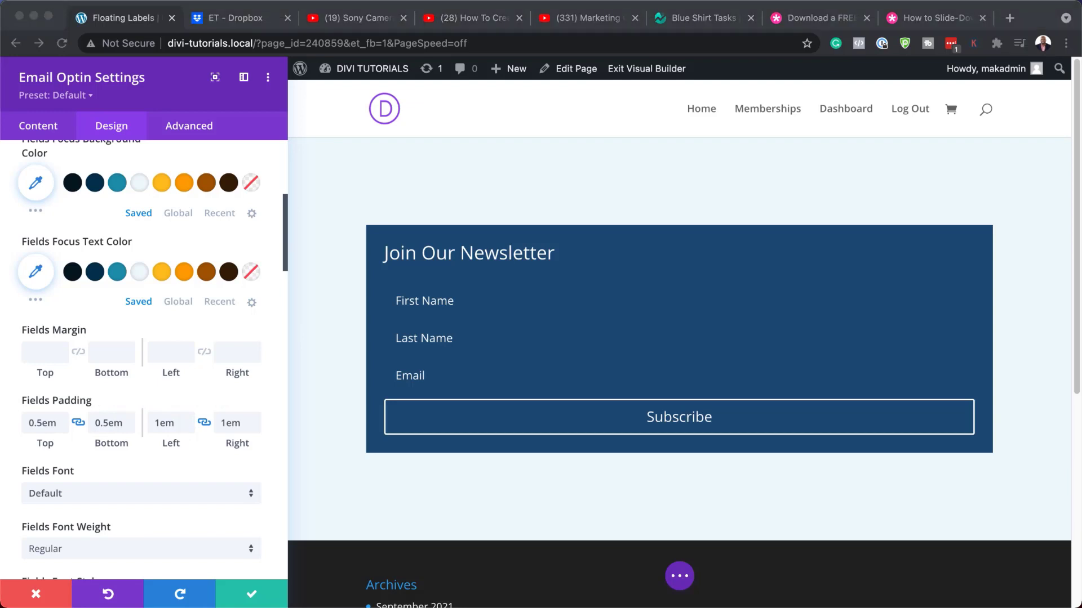
Set the field text size to 1.2em and change the line height from 1.7em to 2em.
scroll(145, 417, "down", 3)
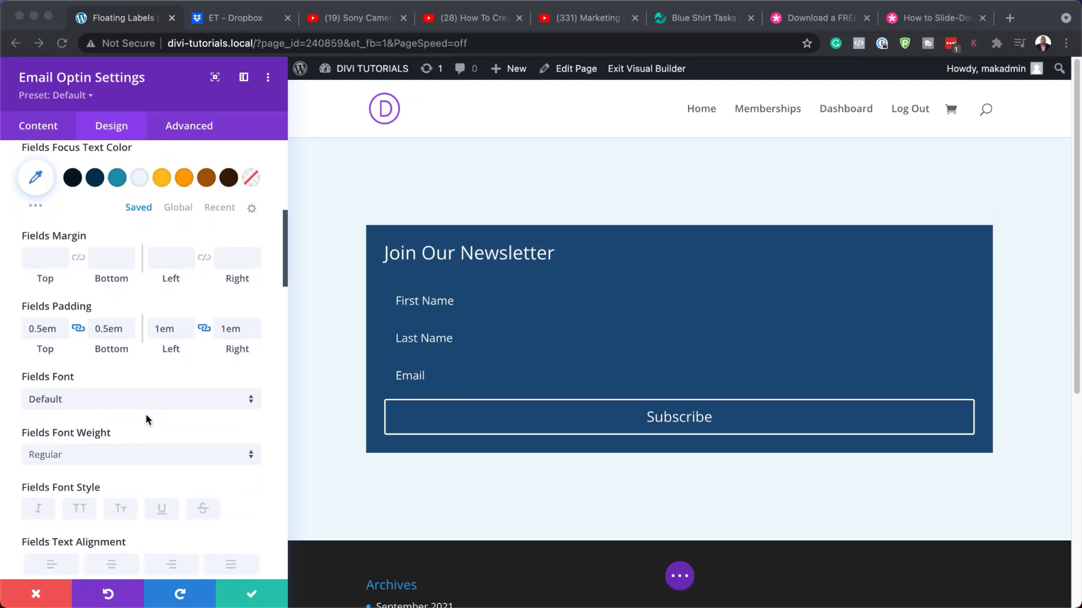
scroll(147, 419, "down", 5)
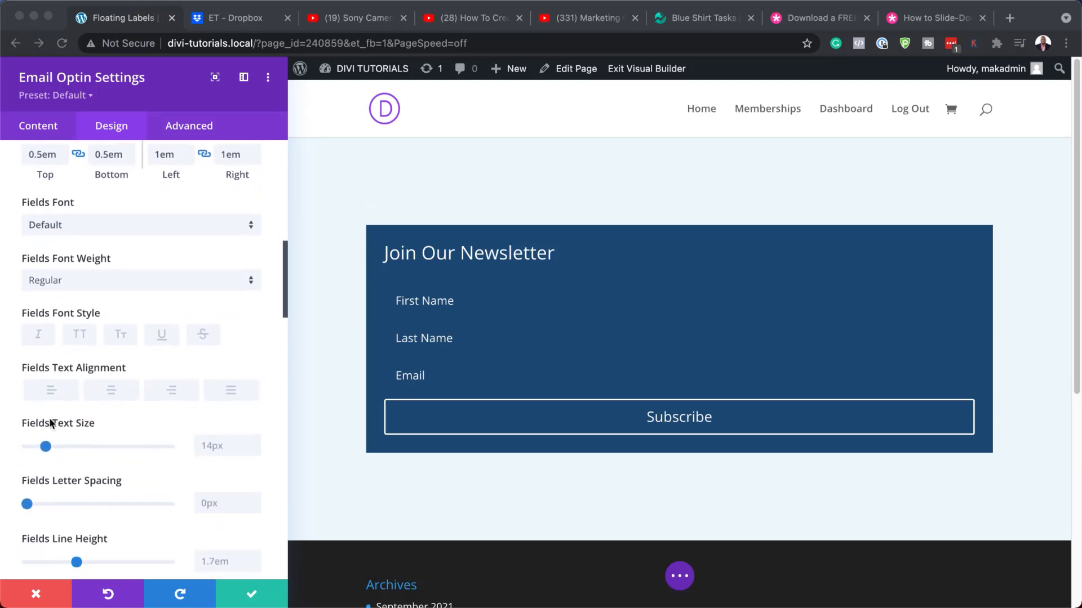
left_click(217, 446)
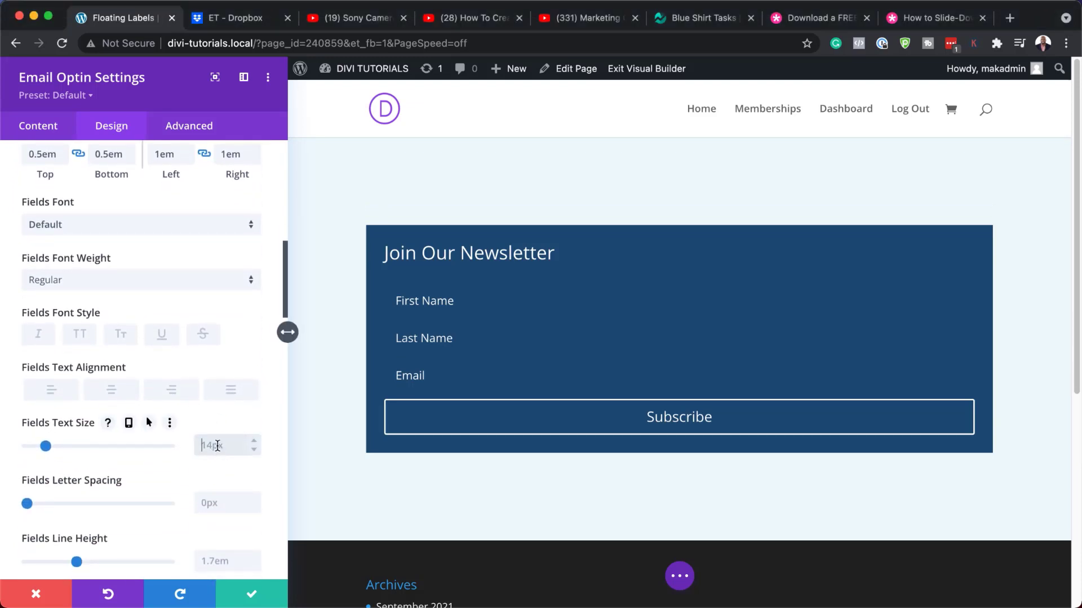
type("1.2em")
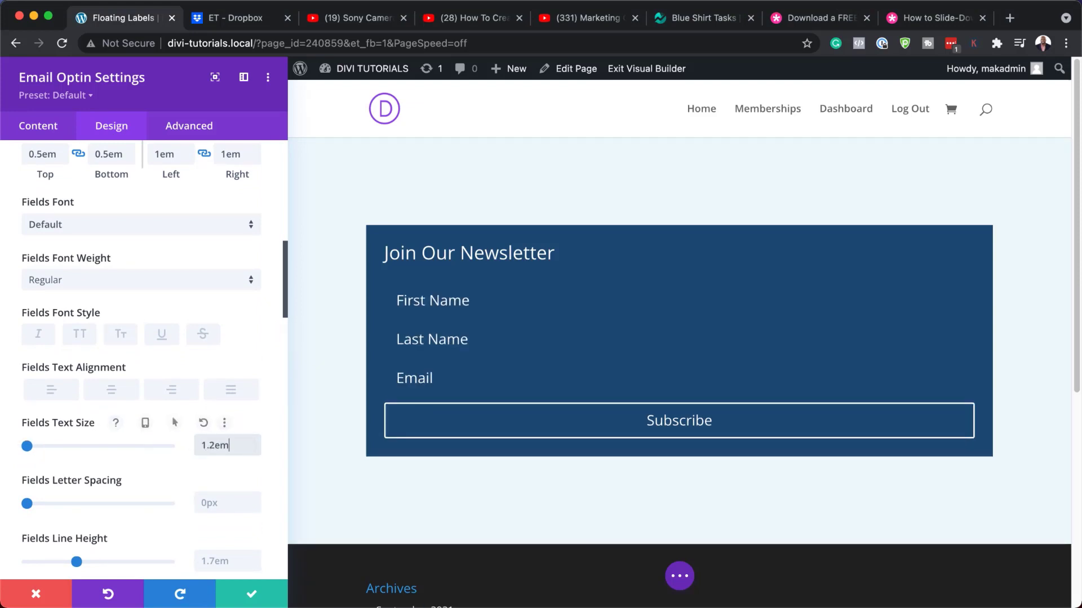
key("super+Tab")
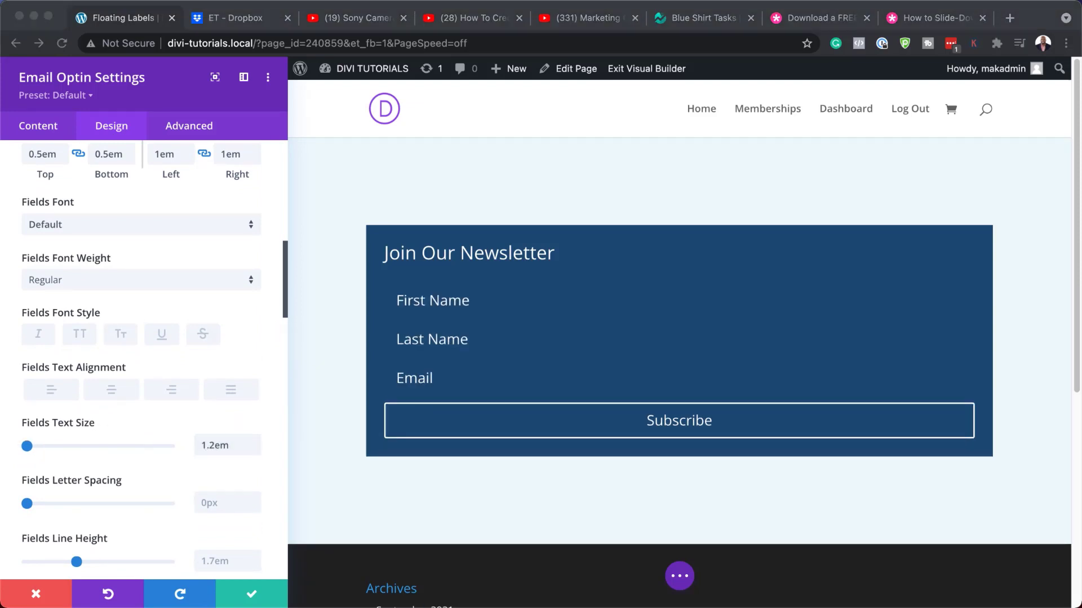
scroll(226, 481, "down", 3)
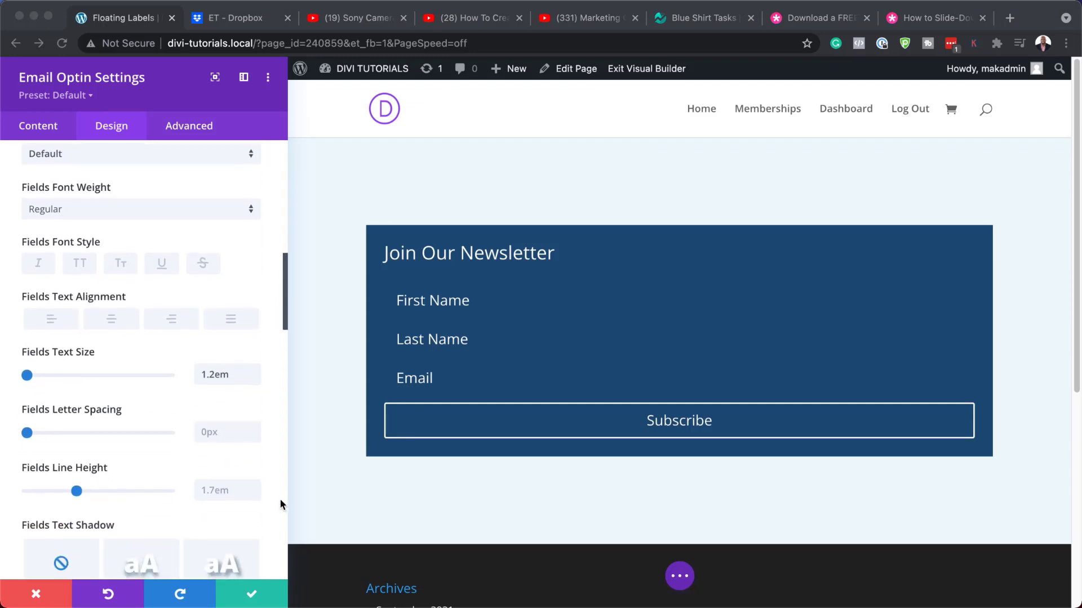
left_click(218, 489)
key("super+a")
key("BackSpace")
type("2em")
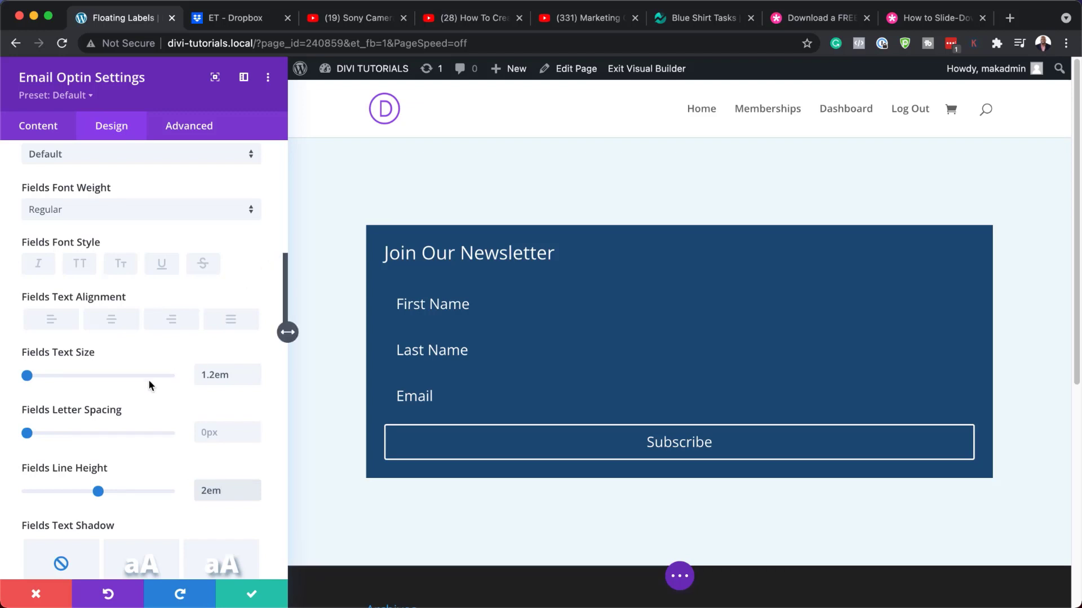
Set the fields' corner rounding to 10.
scroll(147, 385, "down", 10)
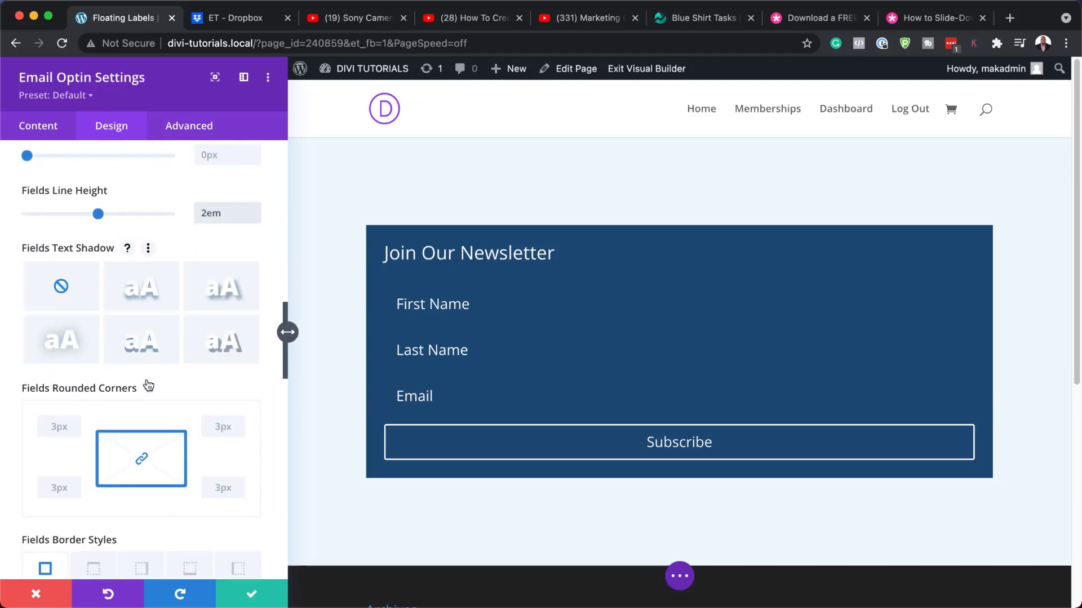
scroll(147, 382, "down", 3)
left_click(52, 367)
type("10")
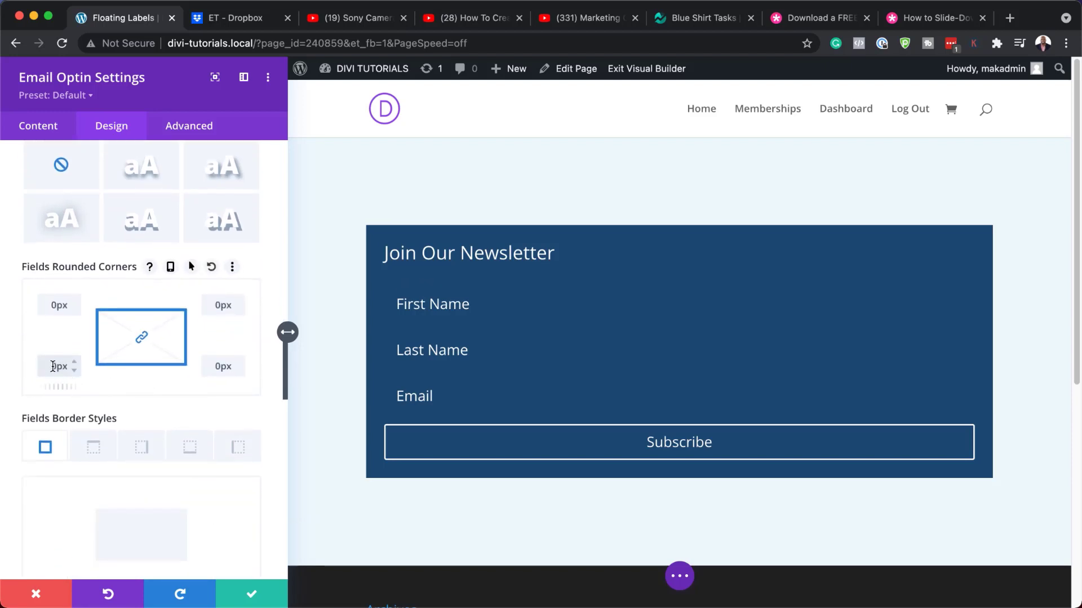
scroll(214, 390, "down", 1)
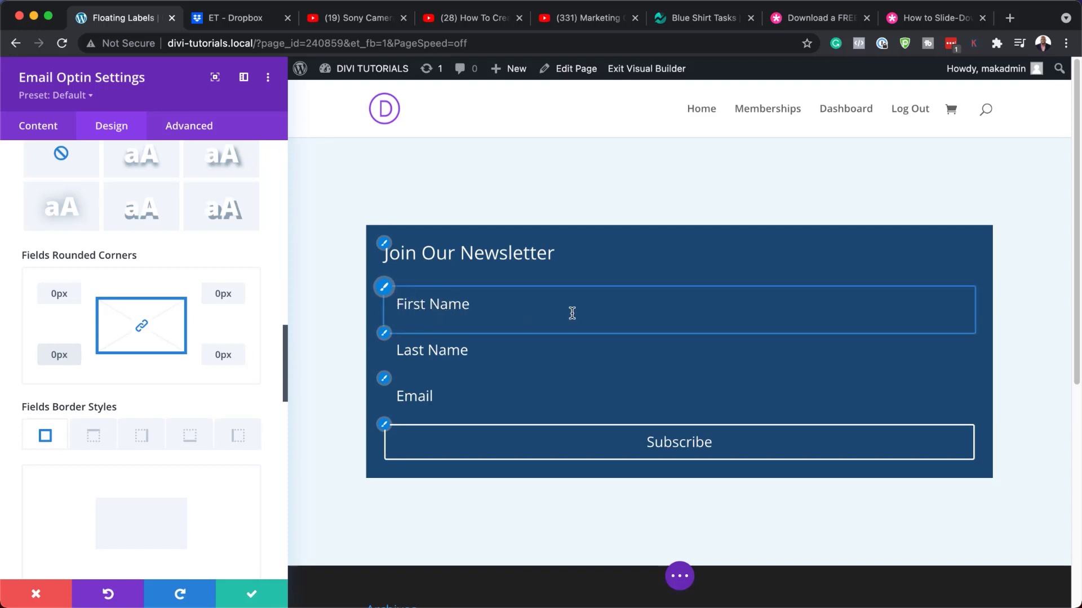
Give the fields only a bottom border, 2px wide in white #ffffff.
left_click(196, 446)
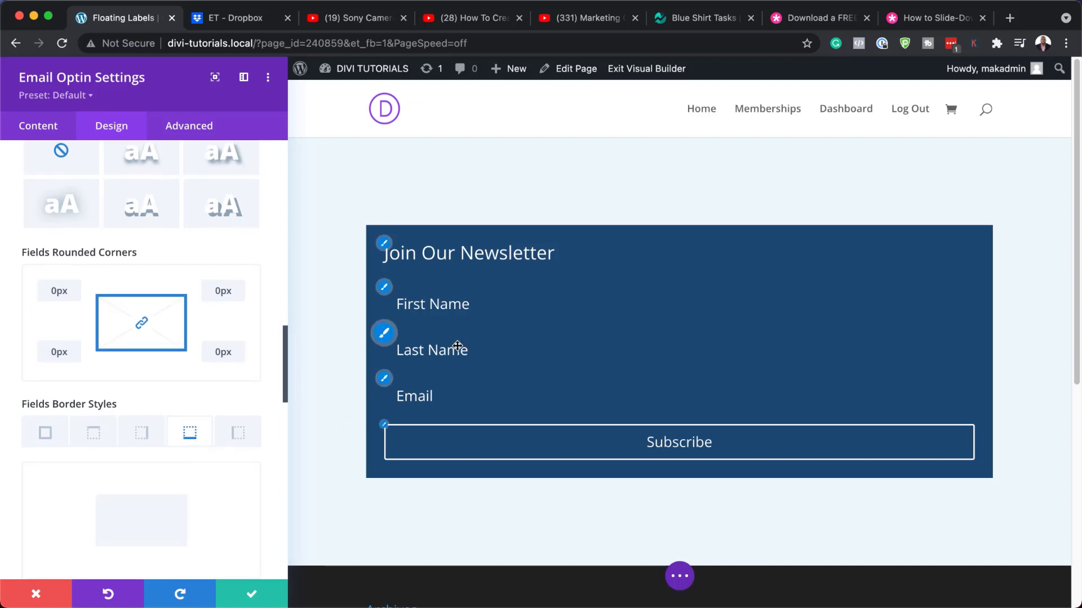
scroll(210, 425, "down", 1)
scroll(210, 422, "down", 5)
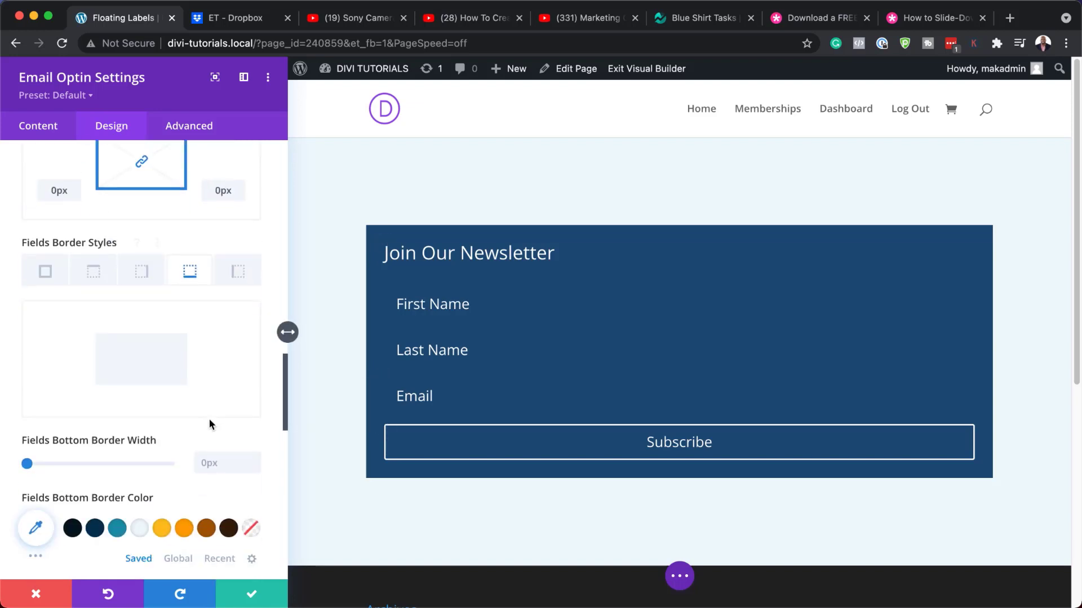
left_click(32, 457)
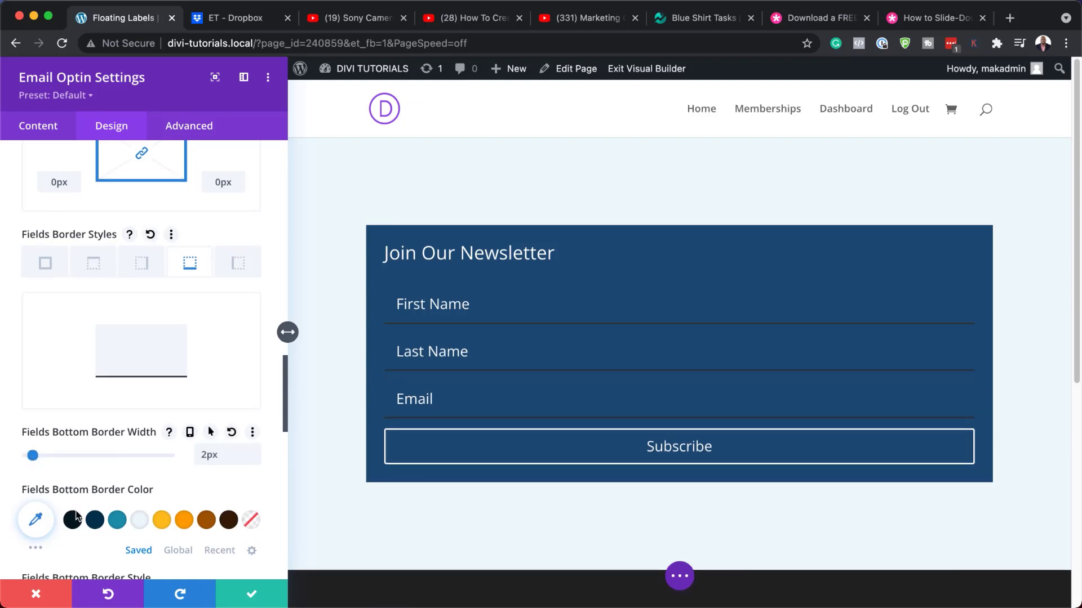
left_click(36, 521)
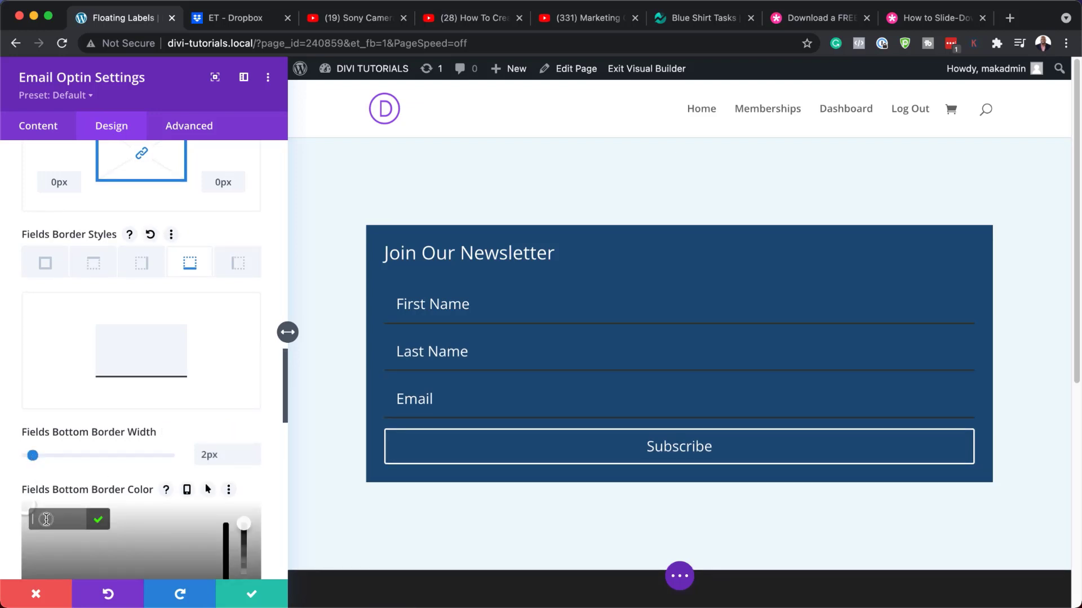
type("#ffffff")
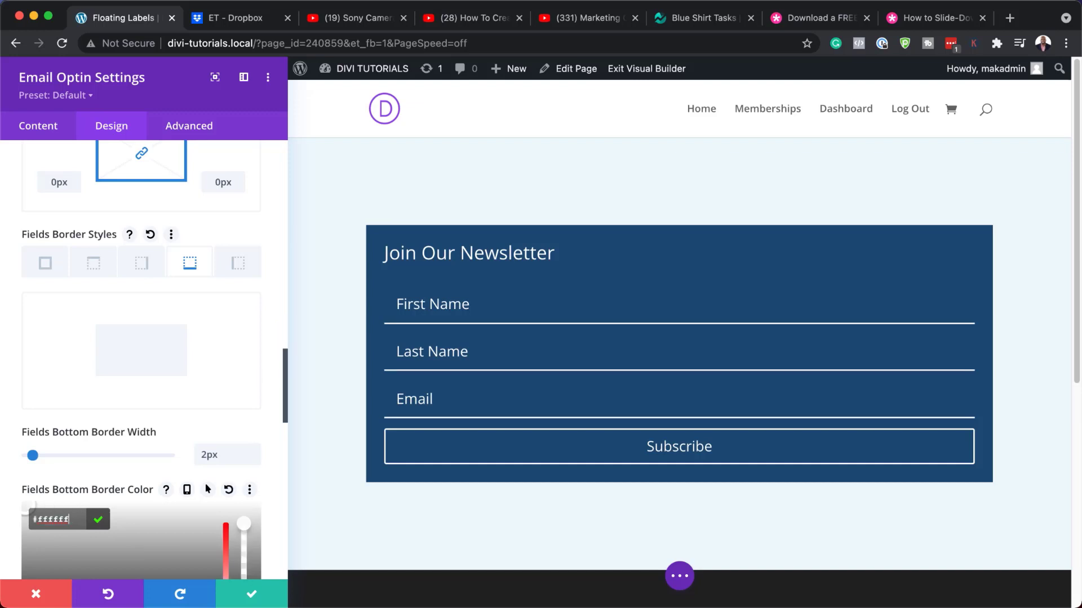
Make the 'JOIN OUR NEWSLETTER' title uppercase, bold and centre-aligned.
left_click(385, 246)
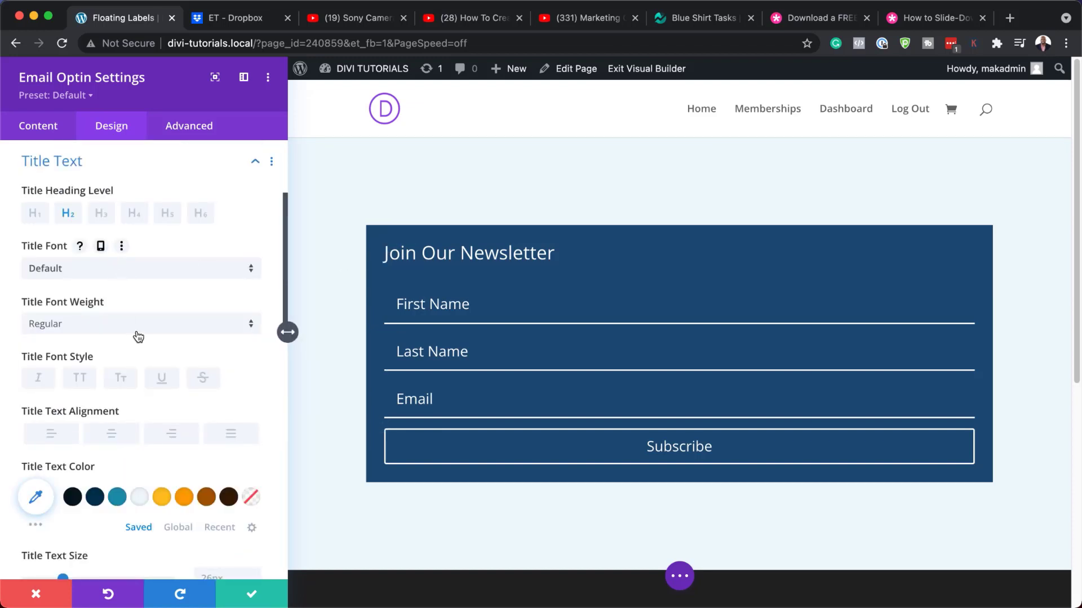
left_click(81, 385)
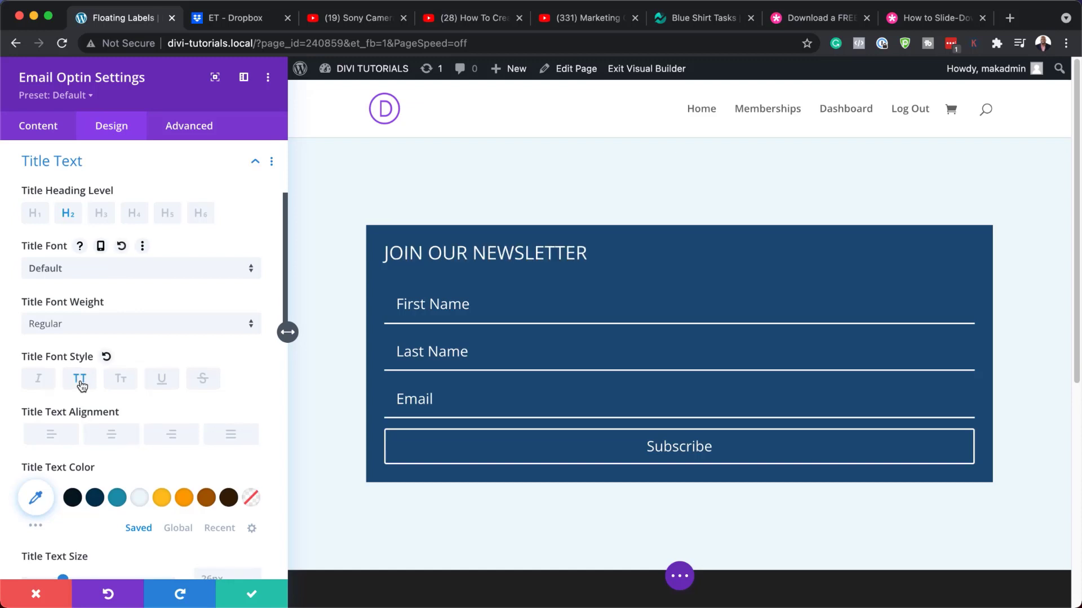
left_click(111, 326)
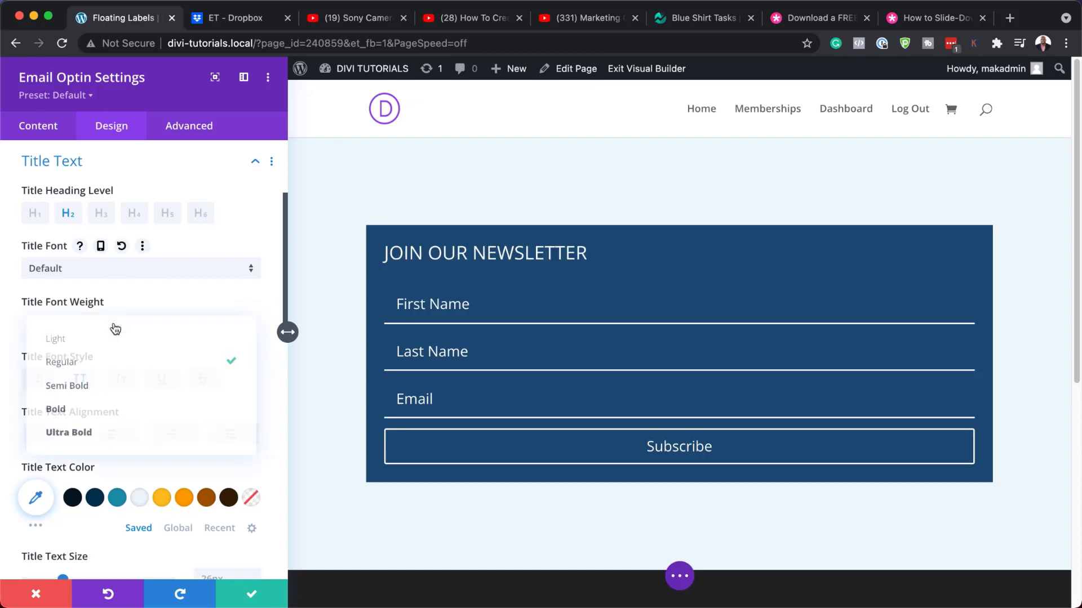
left_click(116, 411)
left_click(114, 442)
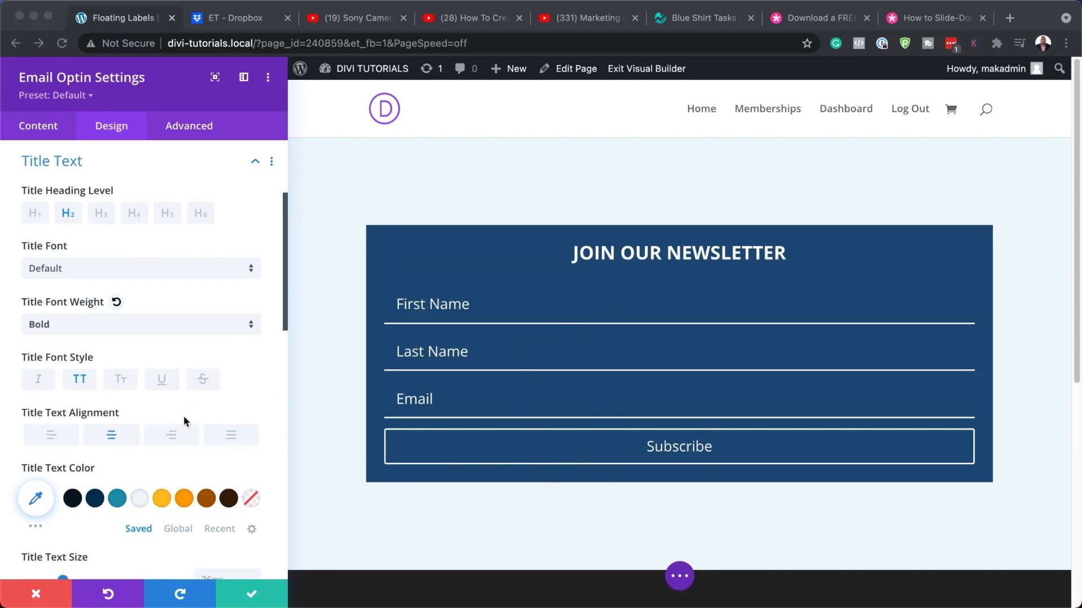
scroll(187, 445, "down", 10)
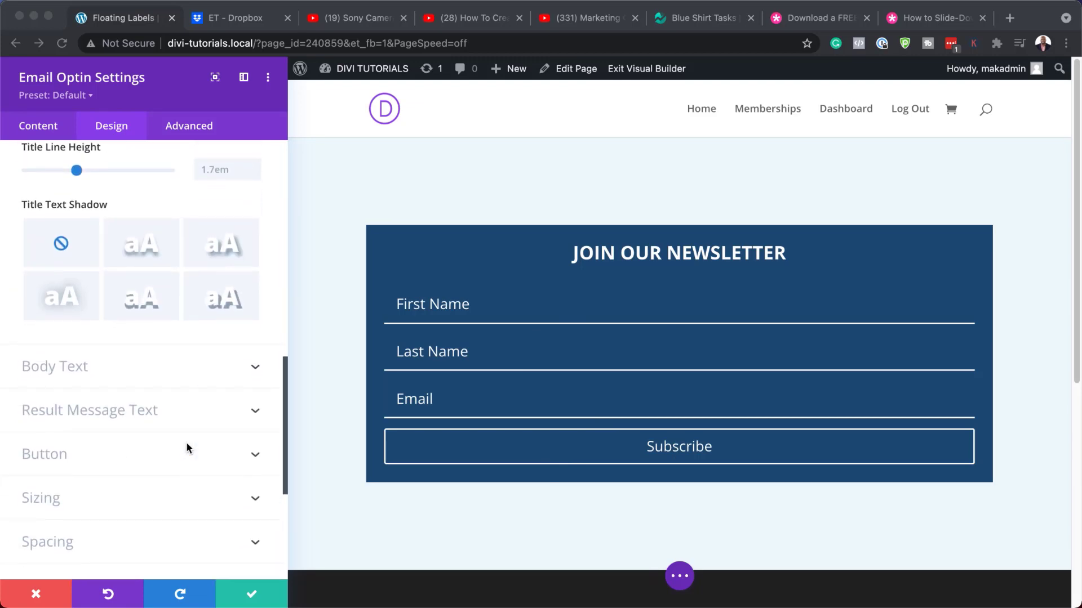
Enable custom button styles with #1f4b74 text colour and #ffffff background.
scroll(59, 454, "down", 7)
scroll(63, 232, "up", 3)
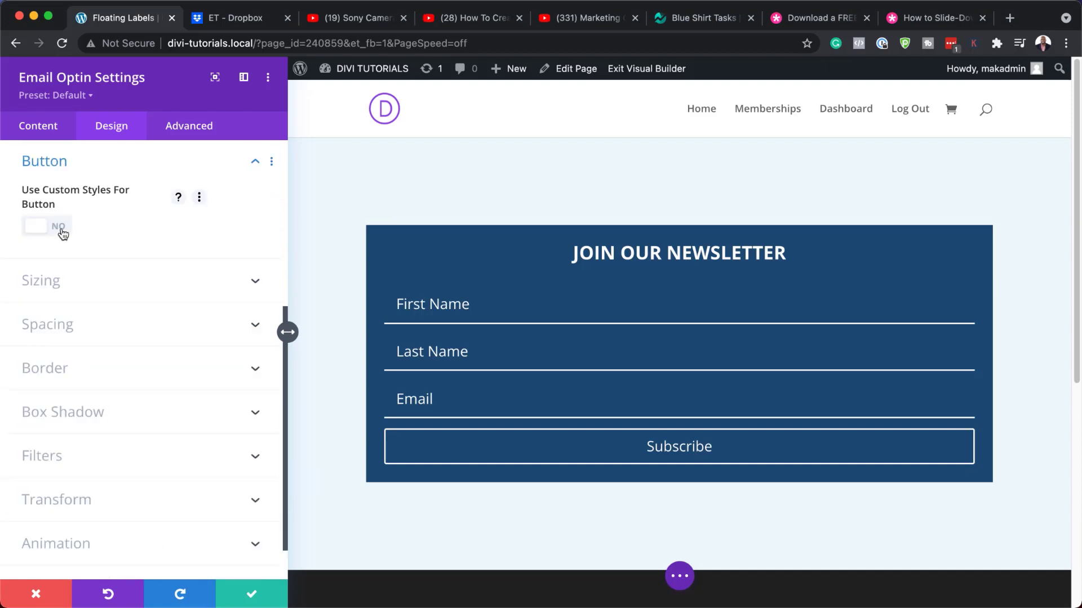
left_click(63, 232)
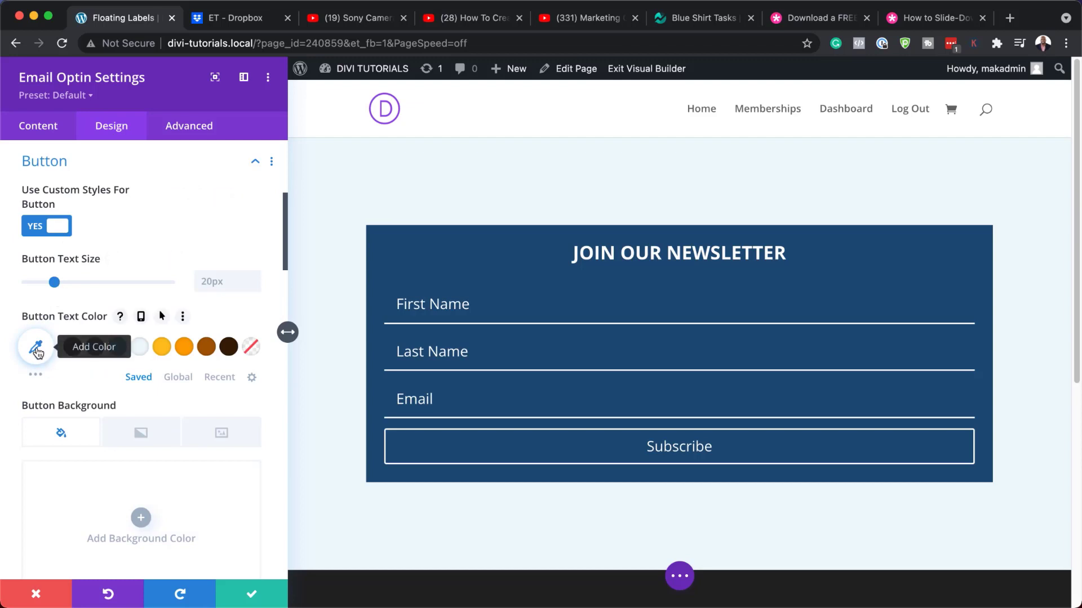
left_click(37, 353)
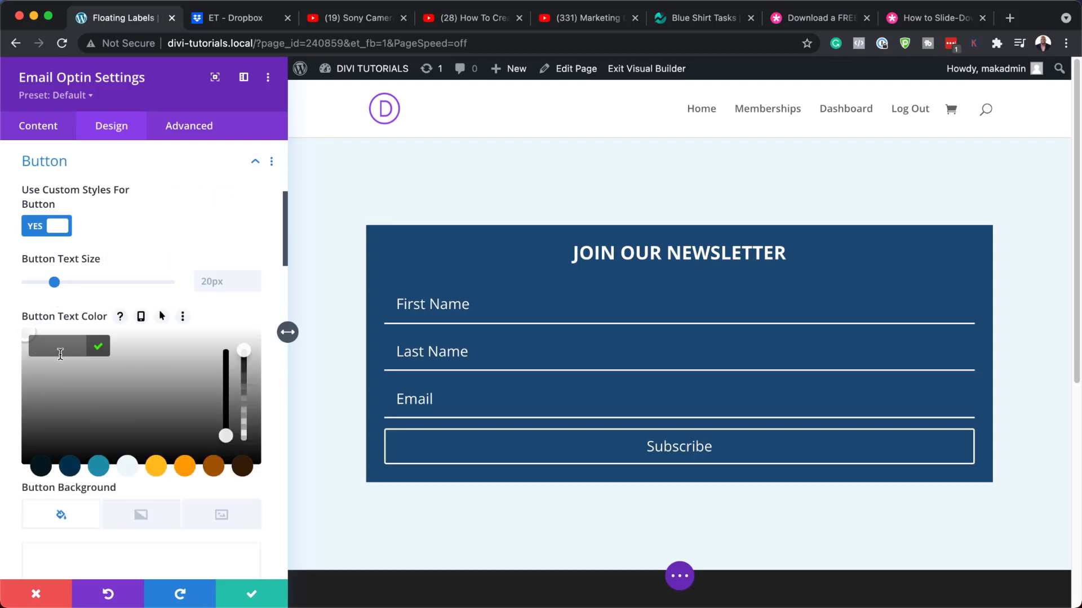
type("1f4b74")
key("Return")
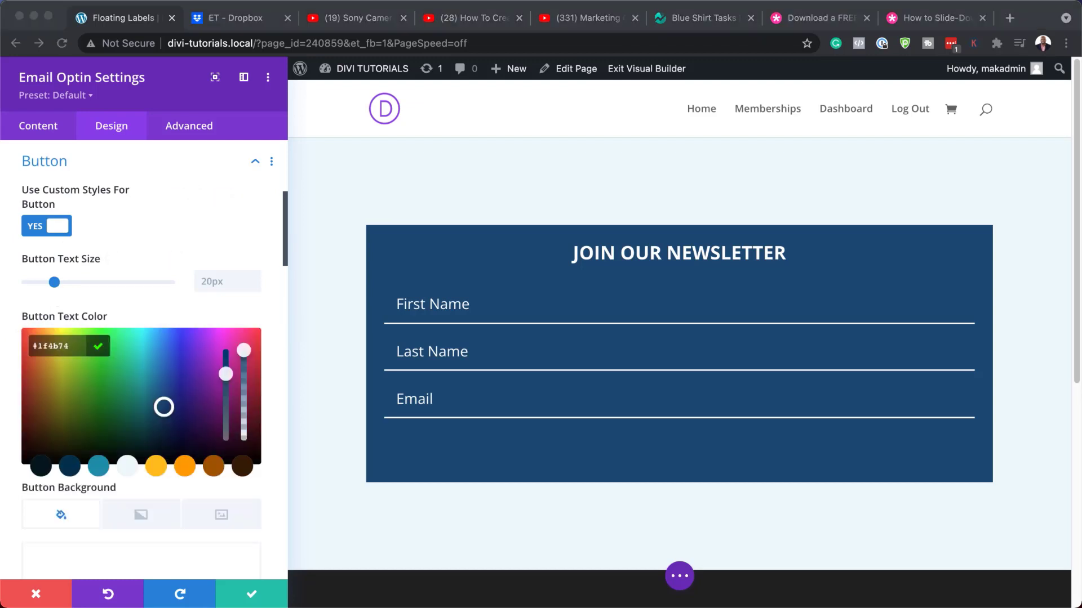
scroll(152, 314, "down", 5)
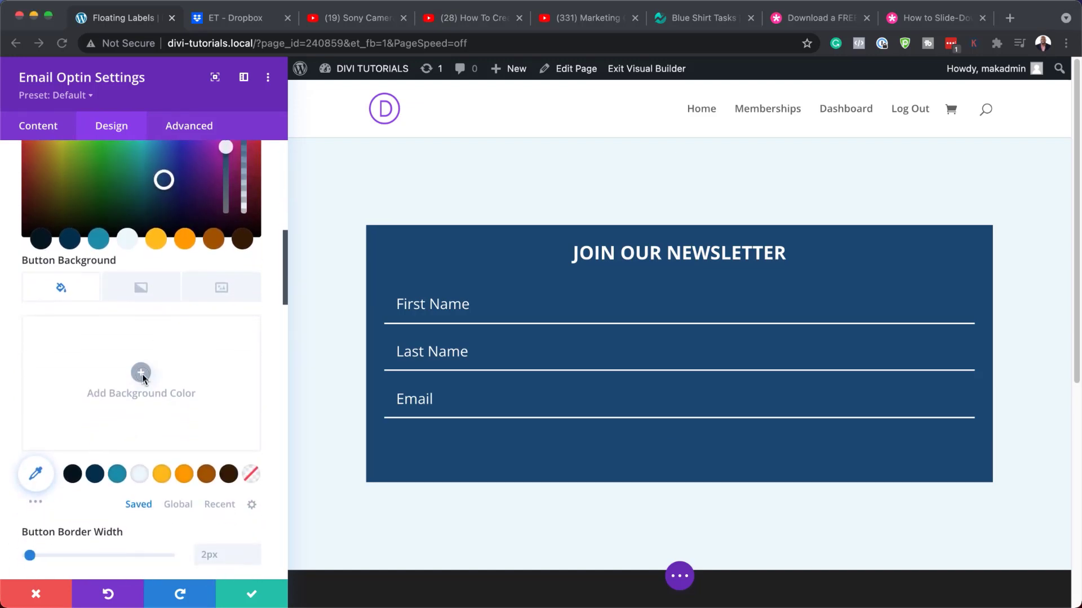
scroll(141, 373, "down", 2)
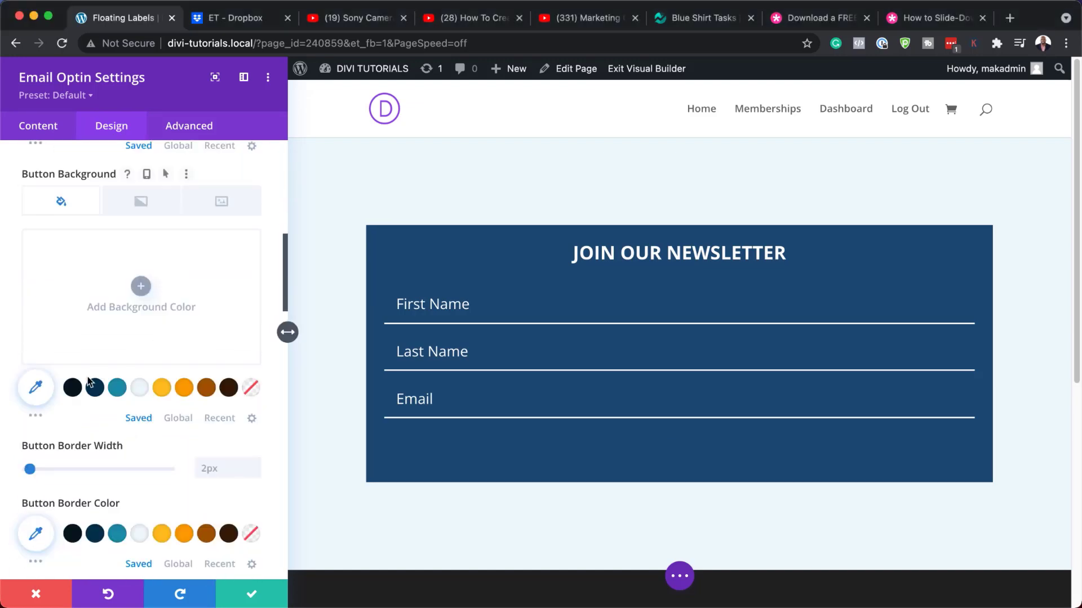
left_click(140, 285)
left_click(57, 250)
type("ffffff")
Give the Subscribe button text 0.1em letter spacing, bold weight and uppercase style.
scroll(219, 380, "down", 5)
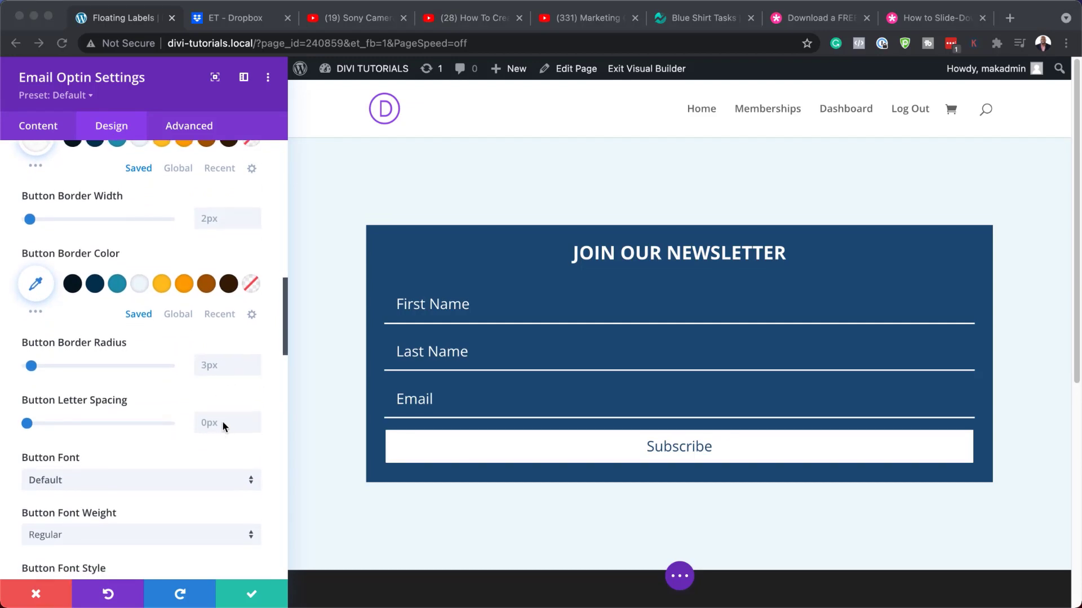
left_click(222, 422)
type("0.1em")
left_click(202, 462)
scroll(154, 504, "down", 1)
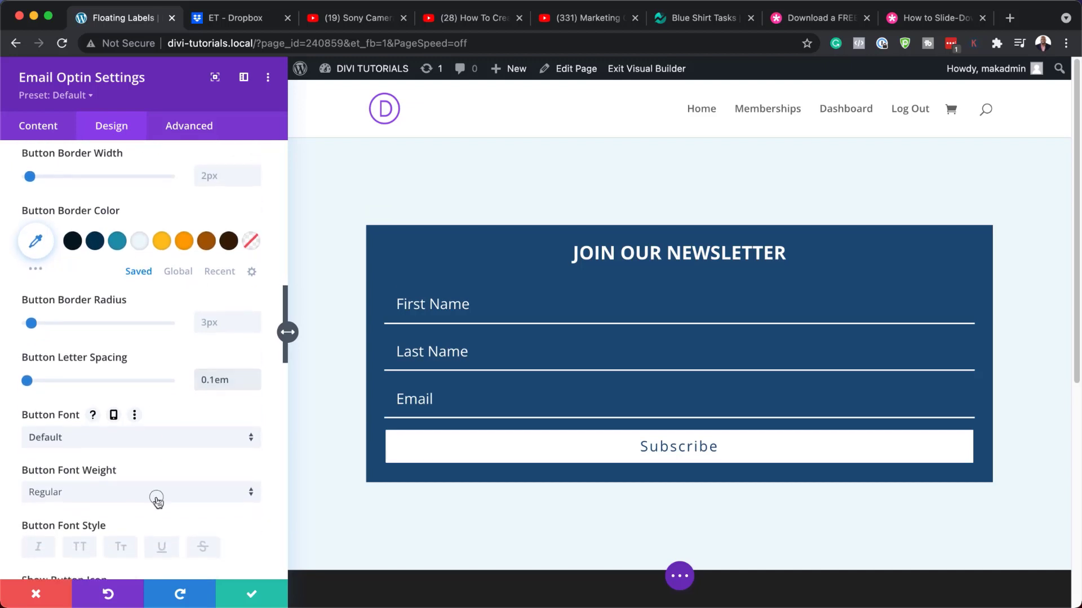
left_click(154, 494)
left_click(136, 496)
scroll(141, 485, "down", 1)
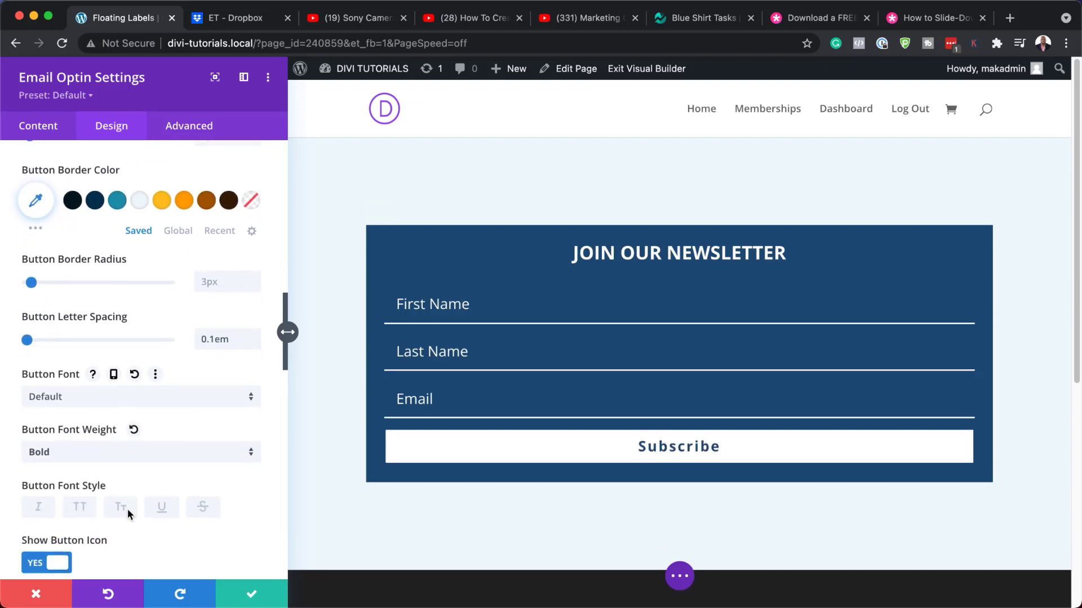
left_click(81, 508)
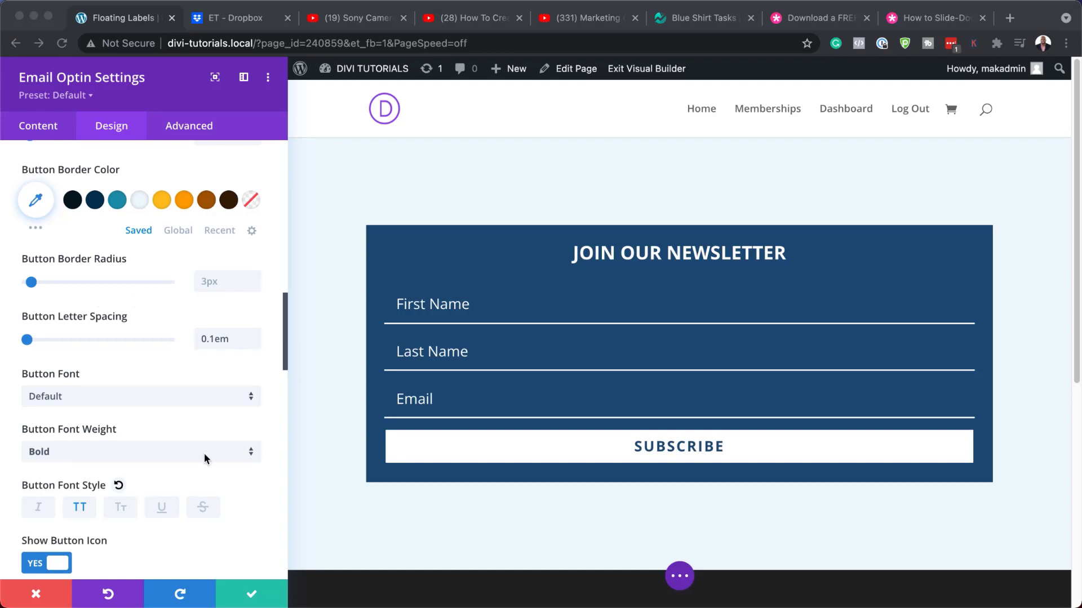
Set the optin module's Max Width to 500px.
scroll(204, 453, "up", 10)
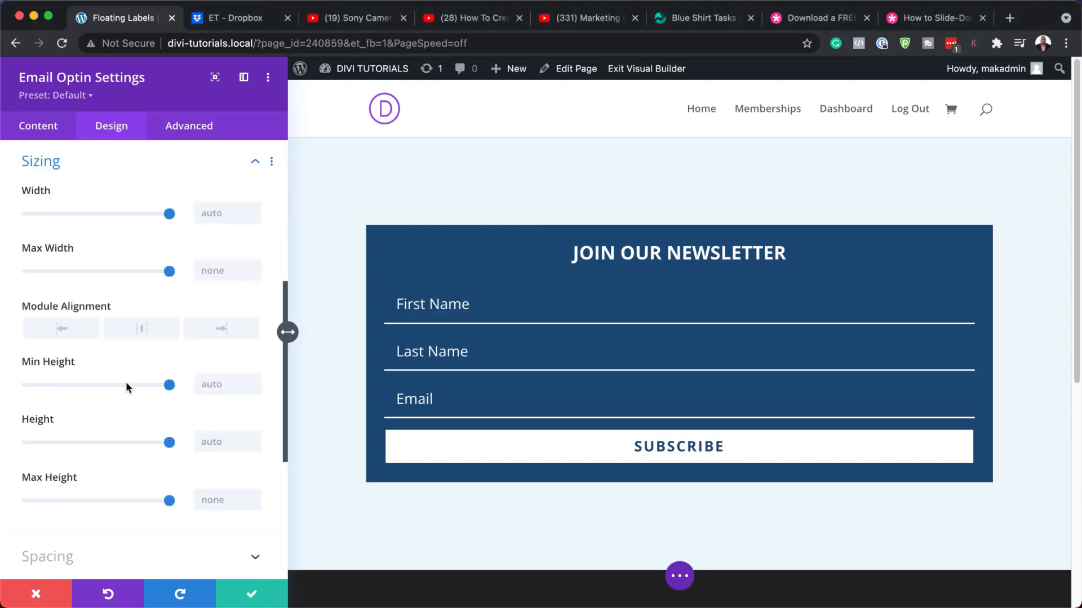
scroll(126, 381, "up", 1)
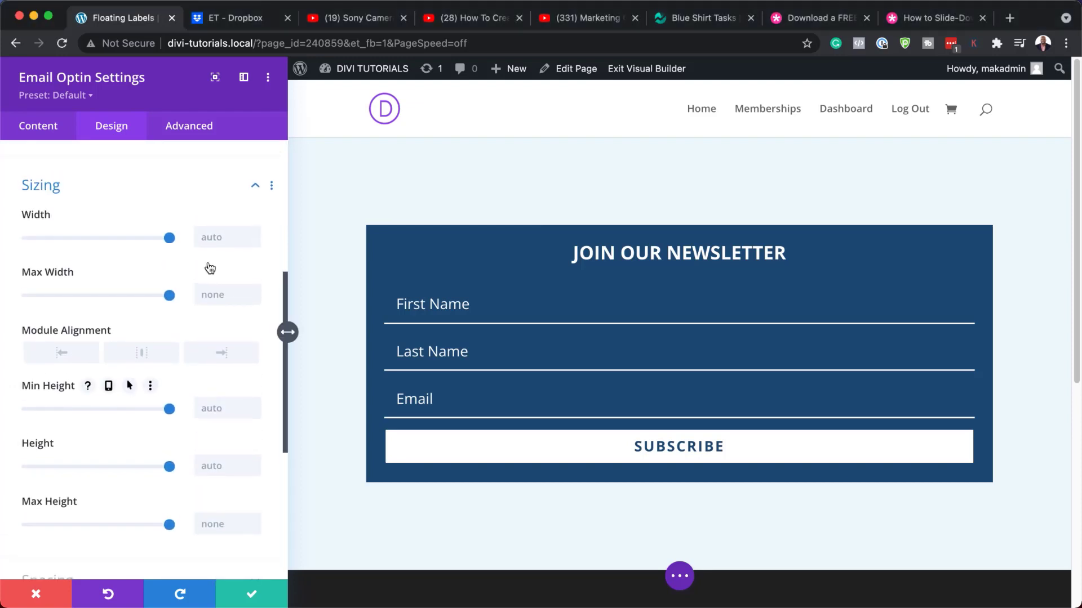
left_click(219, 294)
type("500px")
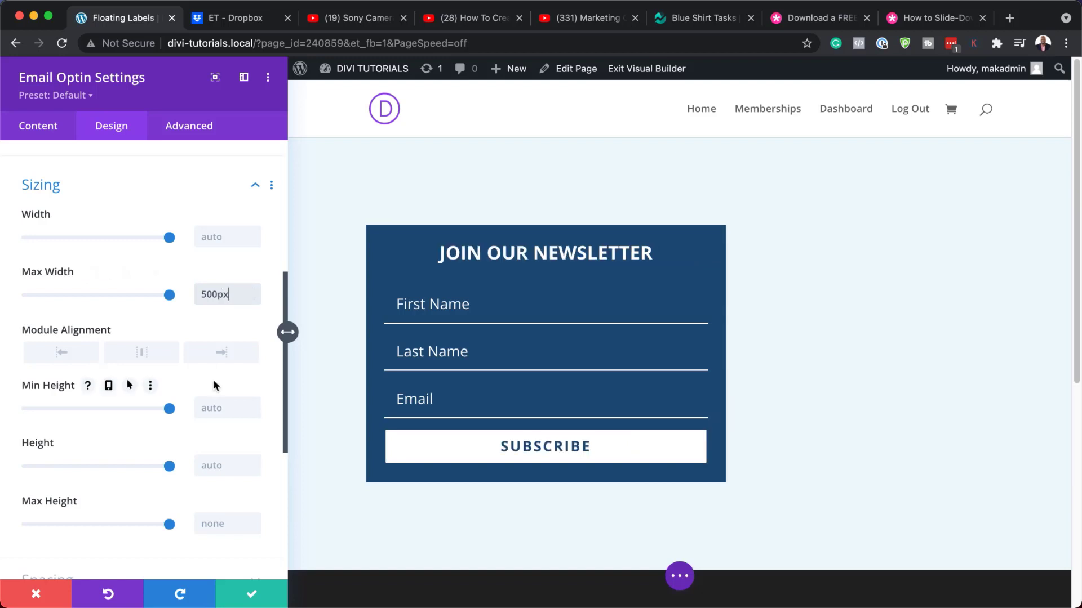
key("super+Tab")
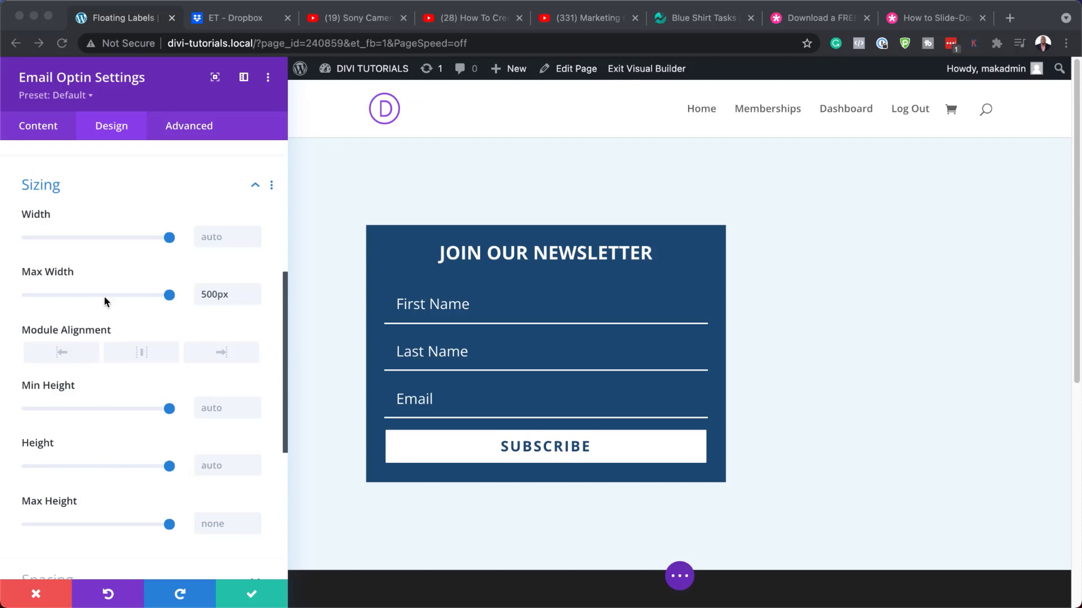
Set padding to 5% top and bottom and 3% left and right, then save the optin settings.
scroll(164, 414, "down", 5)
left_click(61, 420)
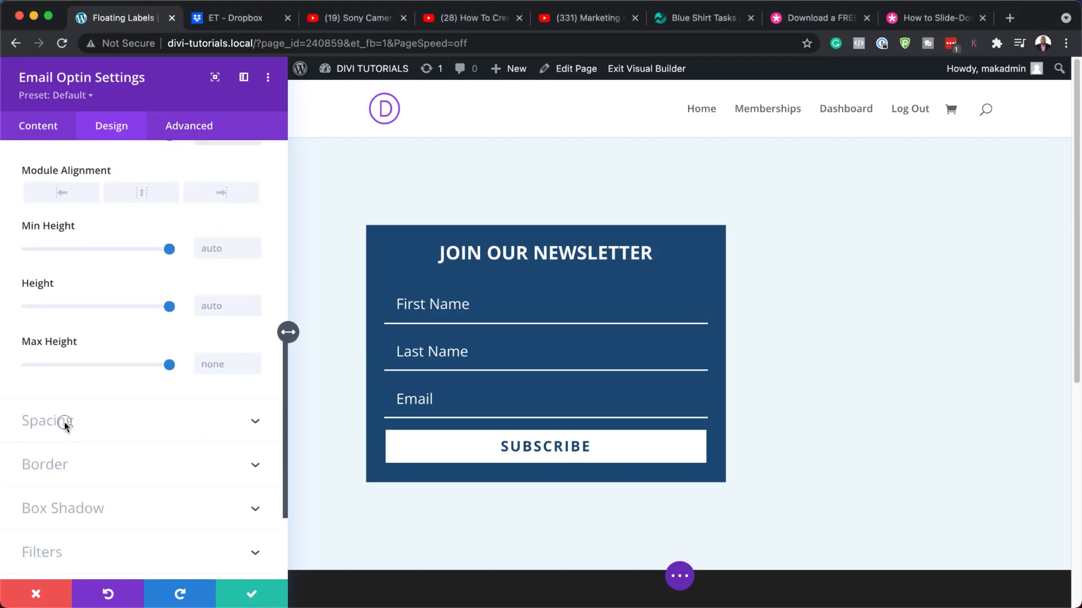
left_click(37, 290)
type("5%")
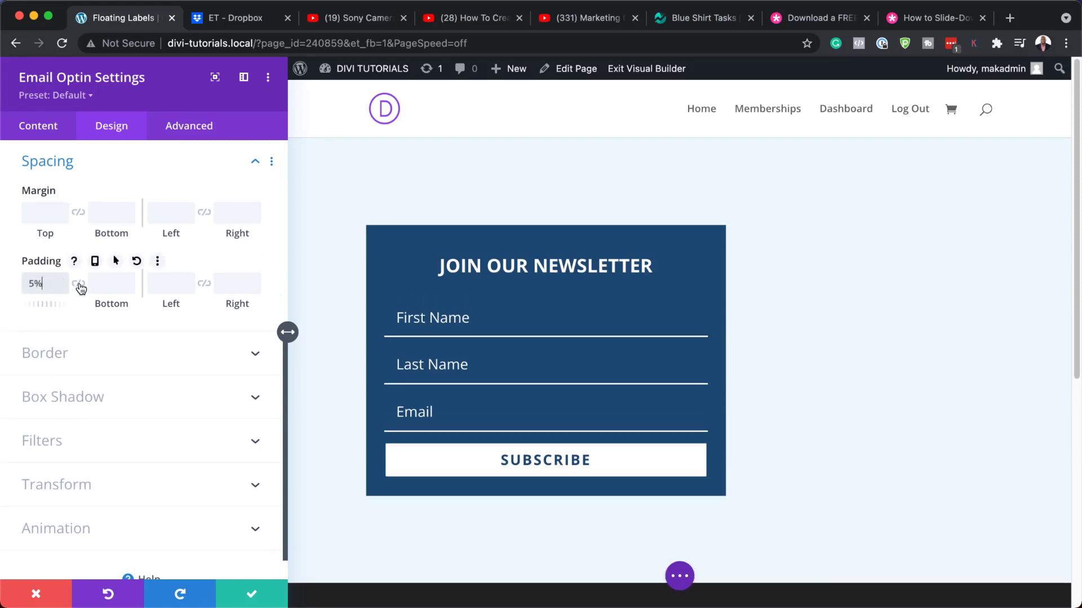
left_click(78, 285)
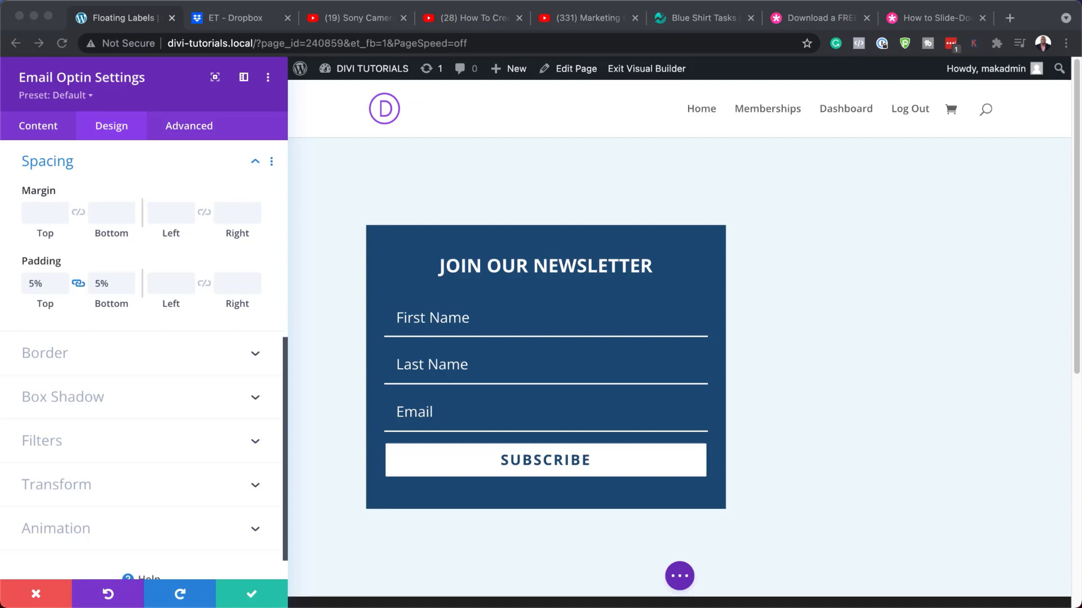
left_click(164, 284)
type("3%")
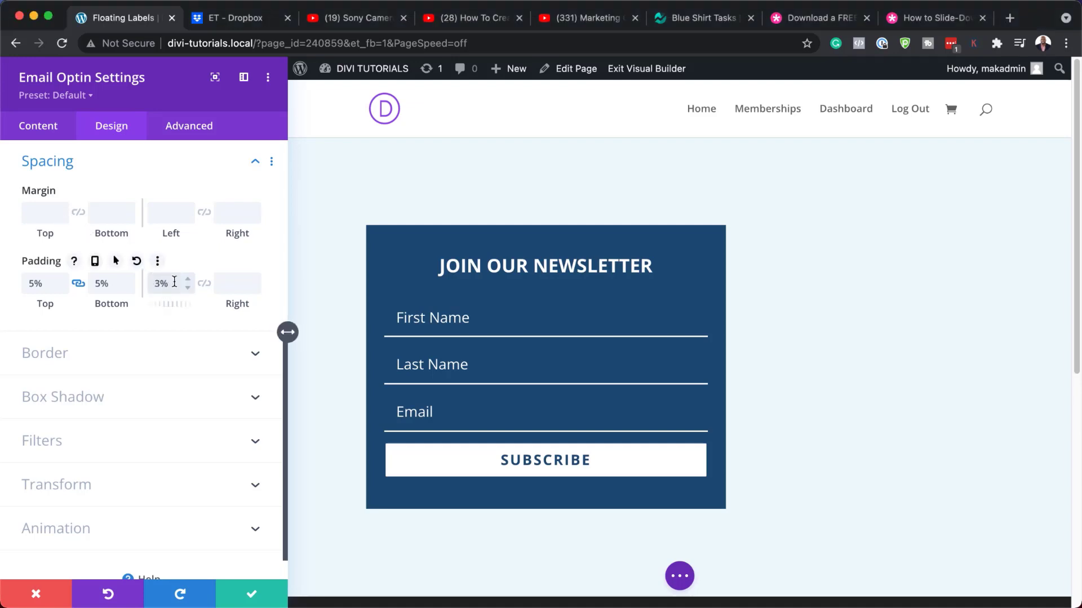
left_click(204, 284)
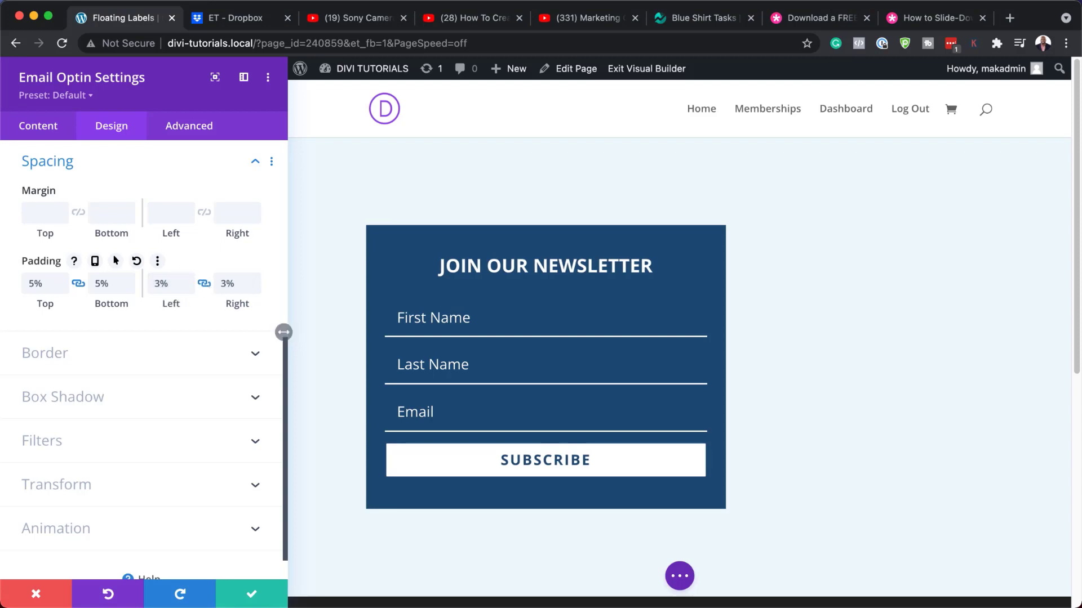
left_click(258, 593)
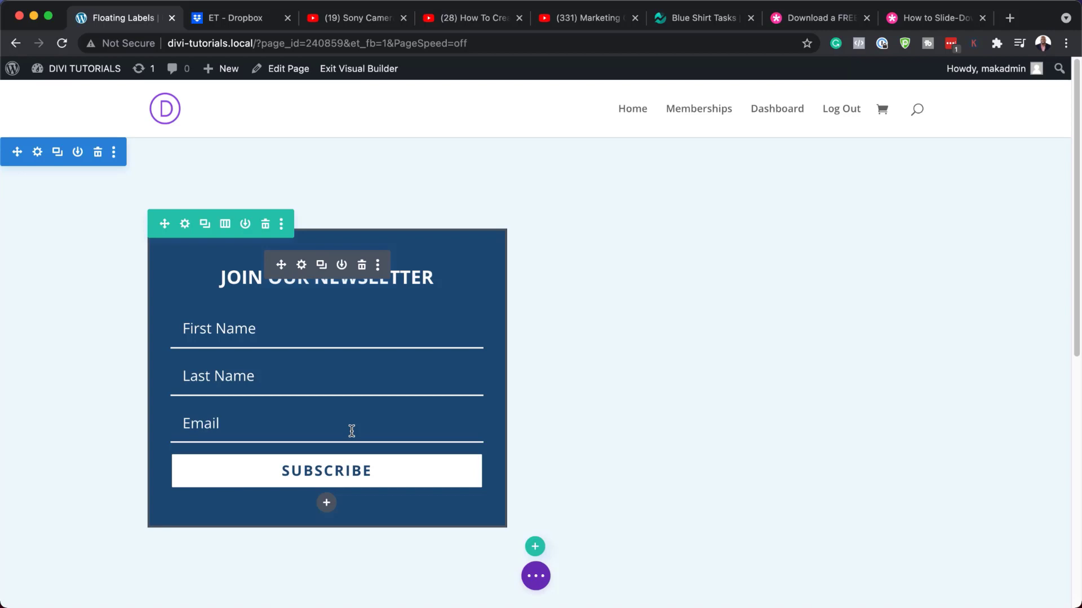
Insert a Code module directly below the optin form.
left_click(328, 505)
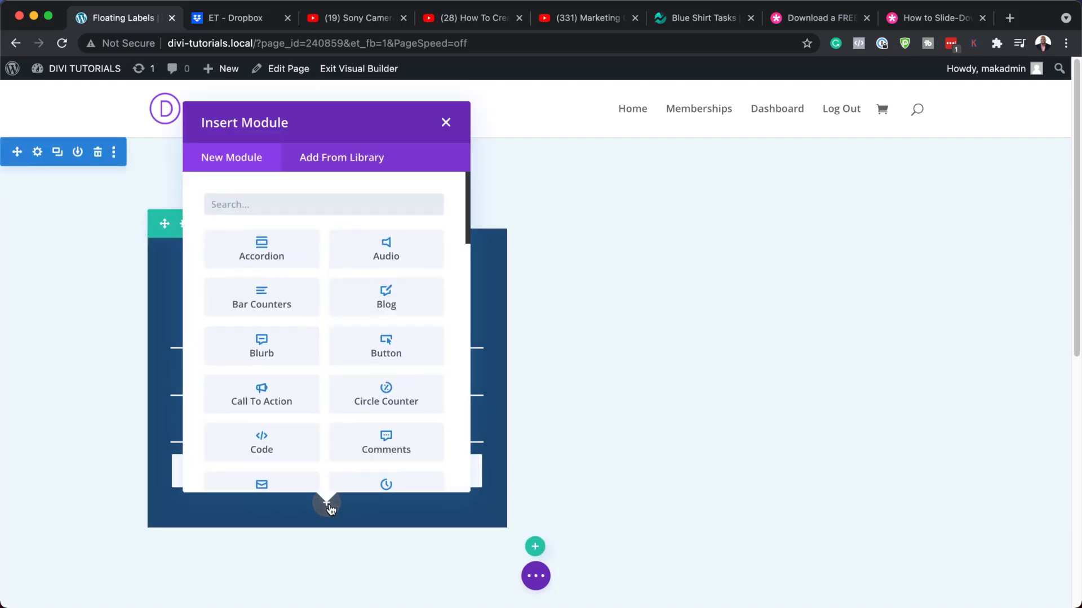
left_click(308, 451)
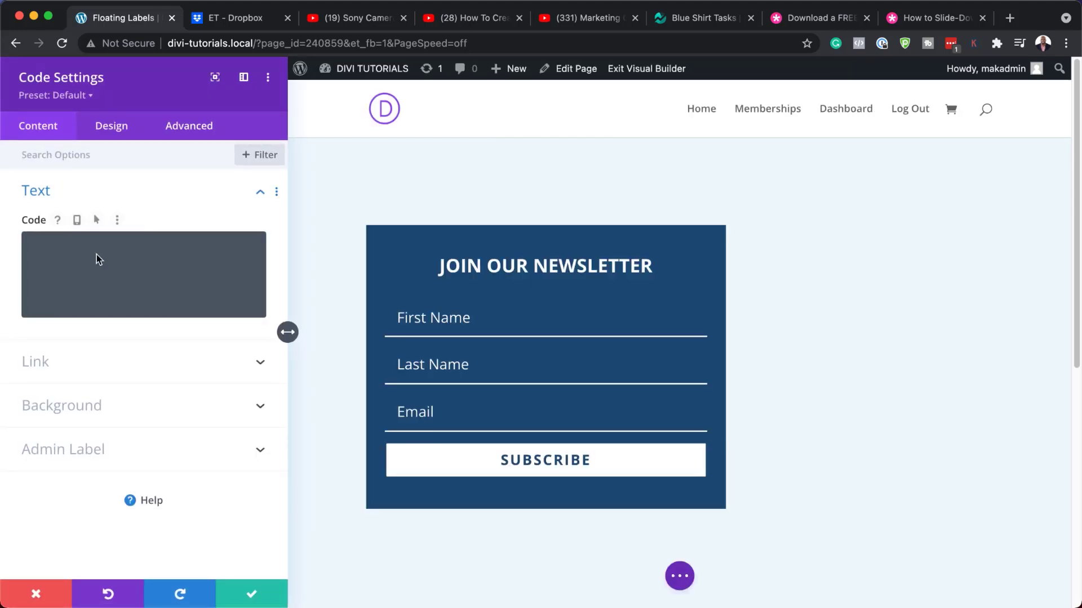
Add a <style> block to the code field and paste the floating-label CSS inside it.
left_click(97, 255)
type("<style>")
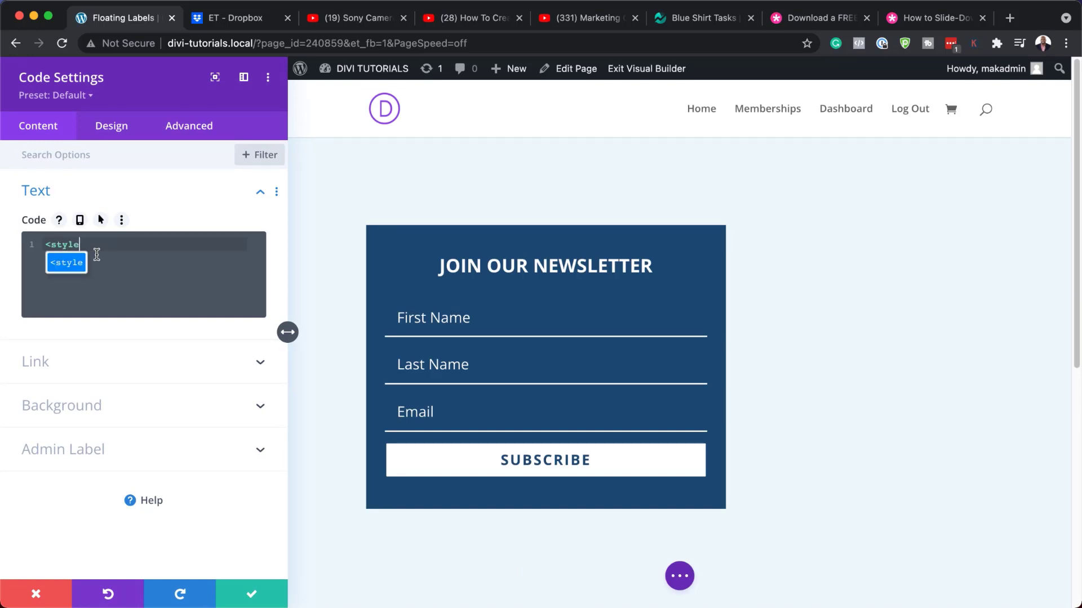
key("Return")
key("Return")
left_click(116, 244)
key("Return")
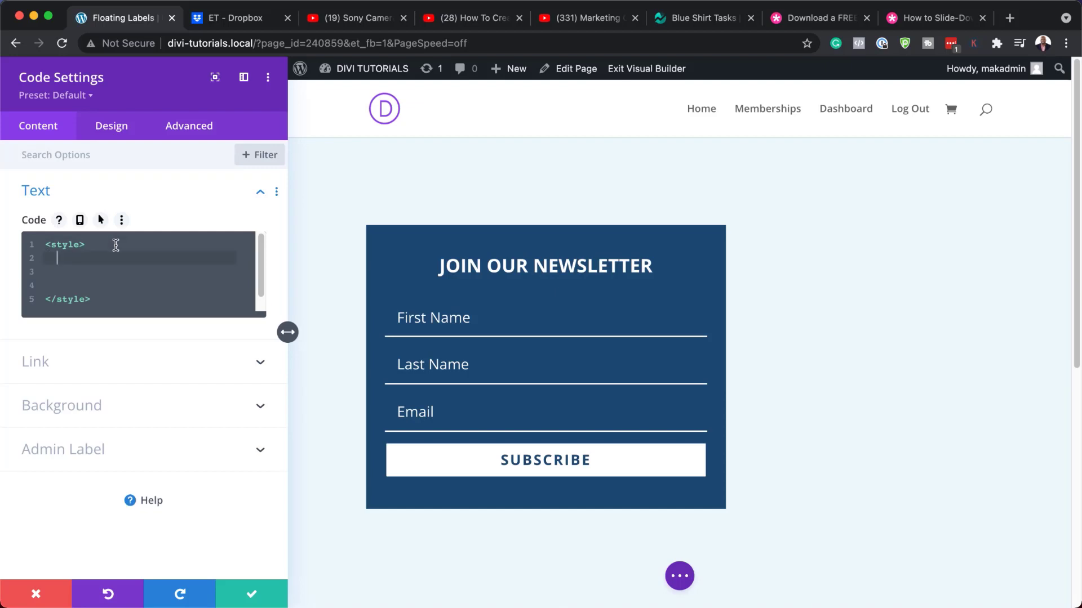
key("super+v")
Add a <script> block below the styles and paste the jQuery floating-label code inside it.
scroll(187, 490, "down", 10)
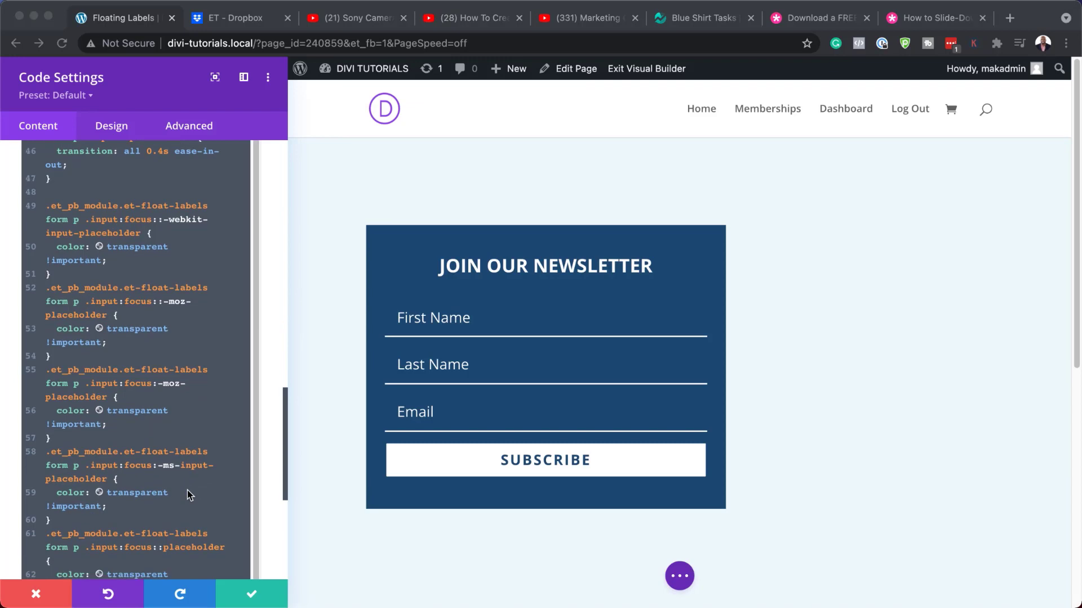
left_click(103, 334)
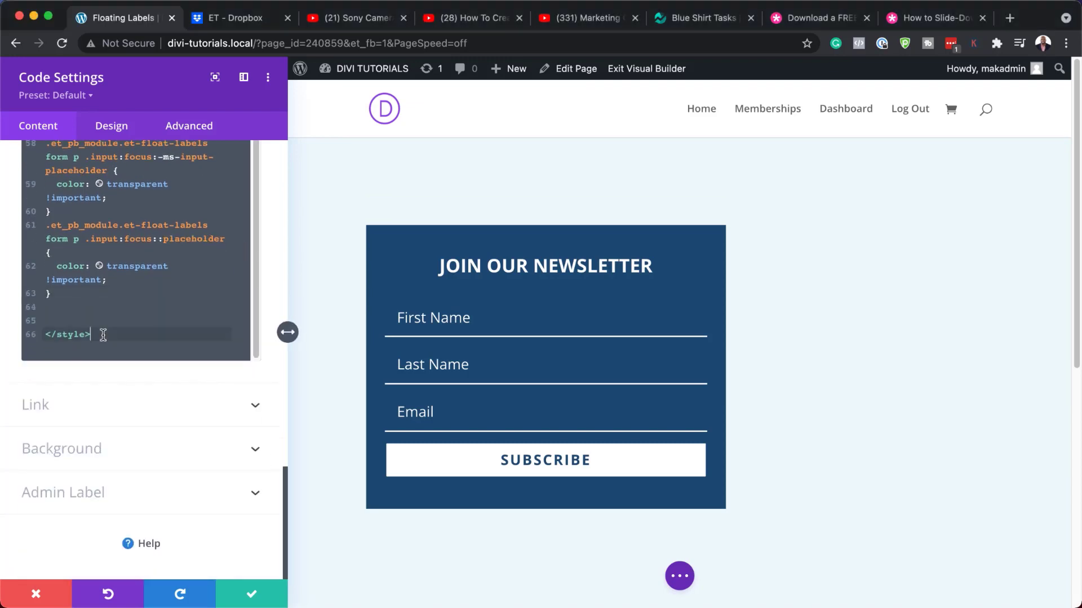
key("Return")
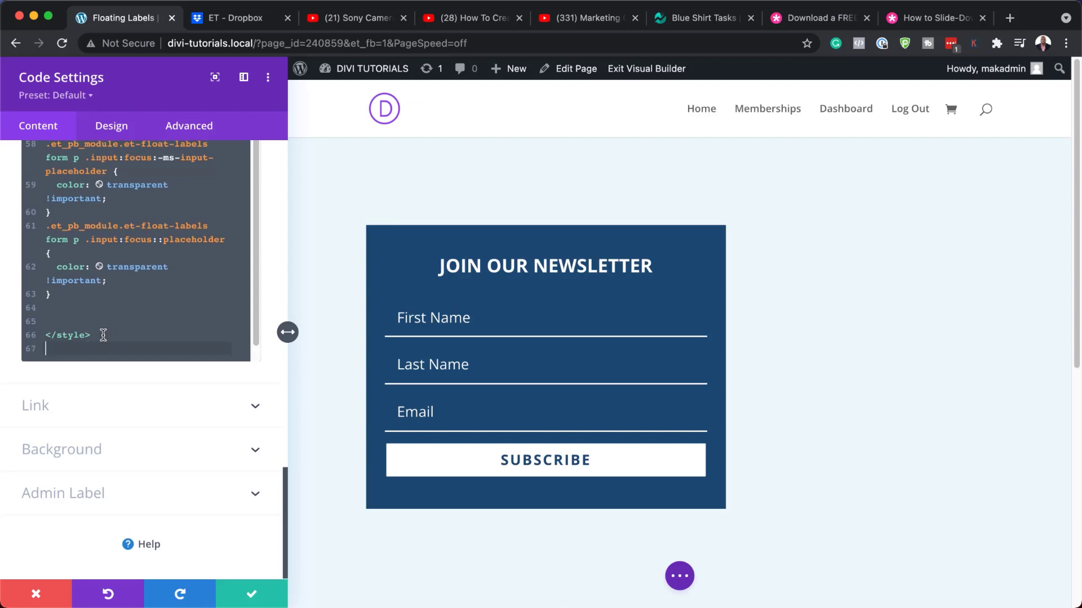
key("Return")
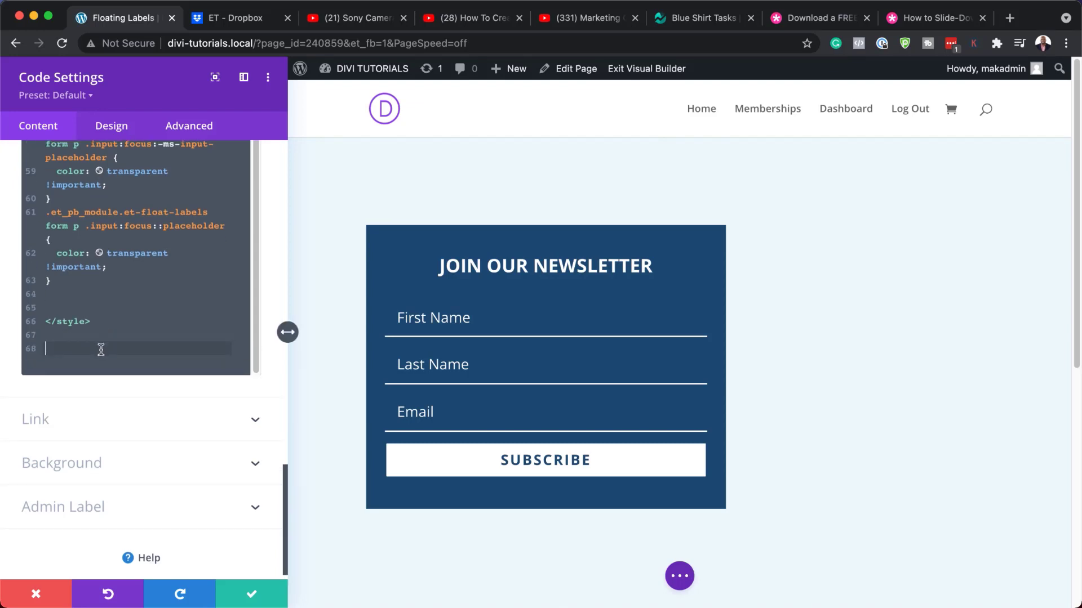
type("<script")
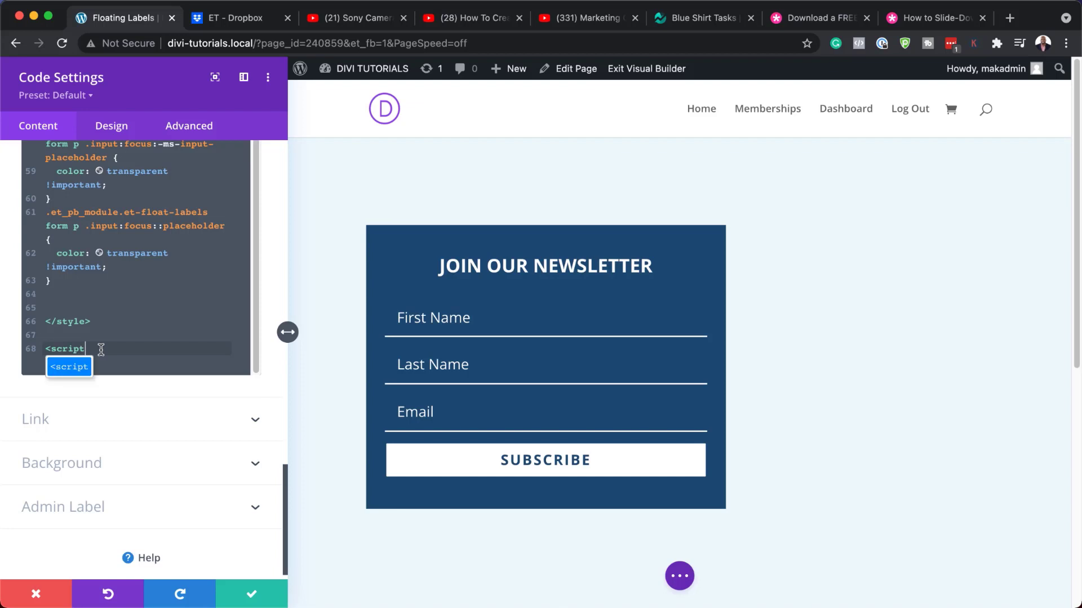
type("></script>")
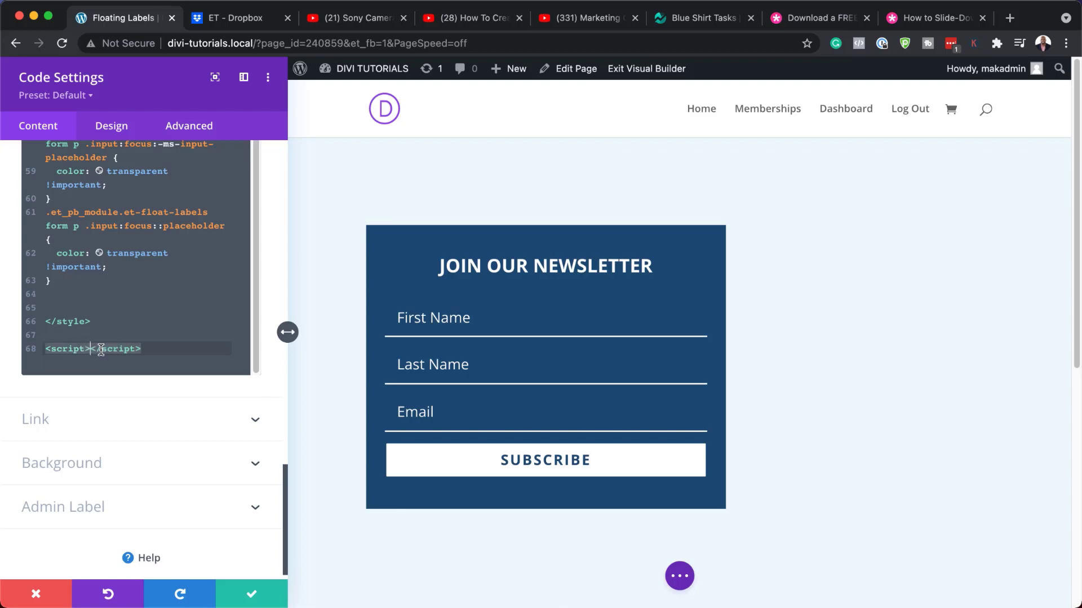
key("Return")
key("Return")
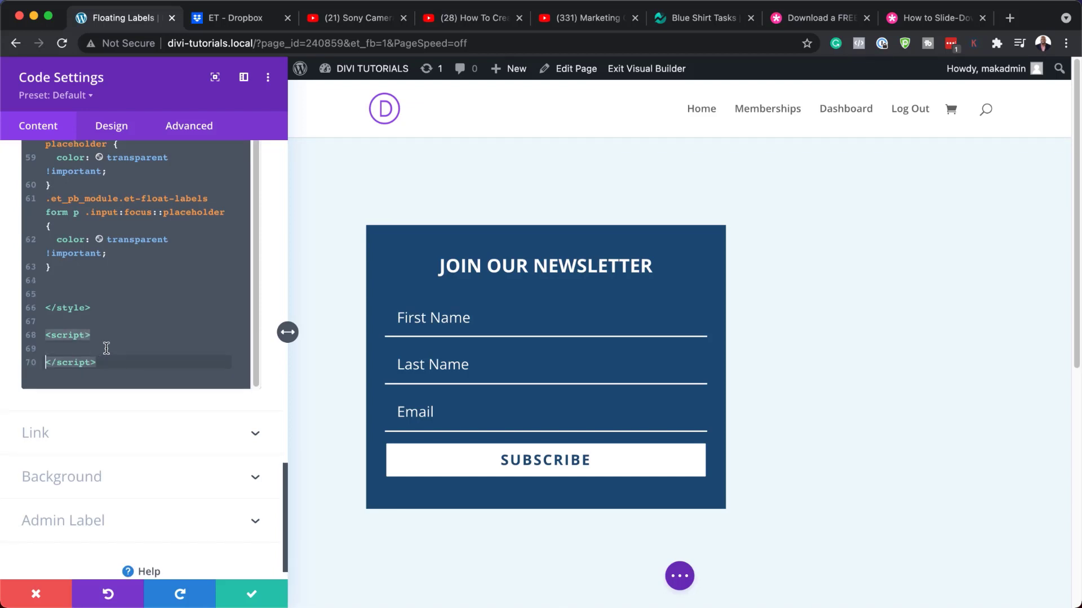
left_click(107, 340)
key("Return")
type("jQuery(document).ready(function ($) {   var $floatLabelInput = $(\".et-float-labels .input\");   $floatLabelInput.on(\"focus\", function (e) {     $(e.target).prev().addClass(\"active\");     e.stopPropagation();   });   $floatLabelInput.on(\"blur\", function (e) {     if (!$(e.target).val()) {       $(e.target).prev().removeClass(\"active\");     } else {       $(e.target).prev().addClass(\"active\");     }   }); });")
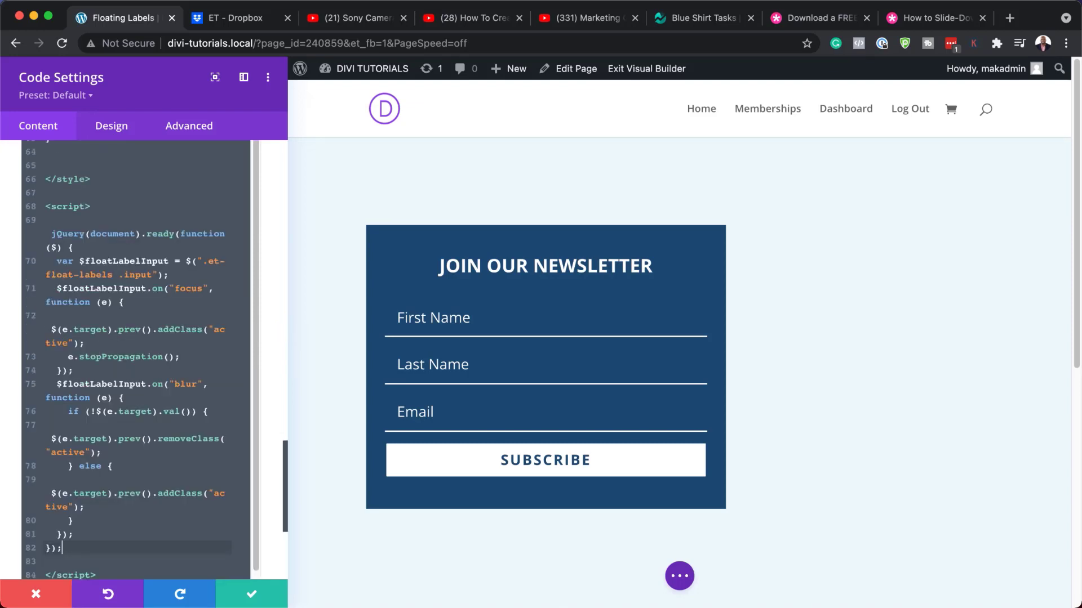
Save the Code module, exit the builder, and test the labels by typing 'Aug' in First Name.
left_click(257, 595)
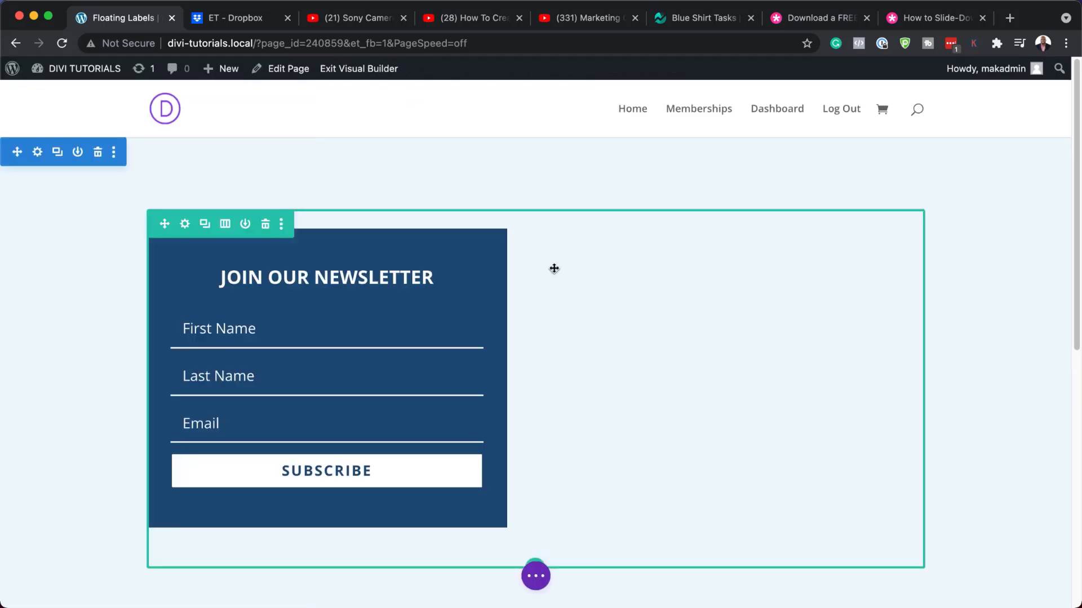
left_click(360, 70)
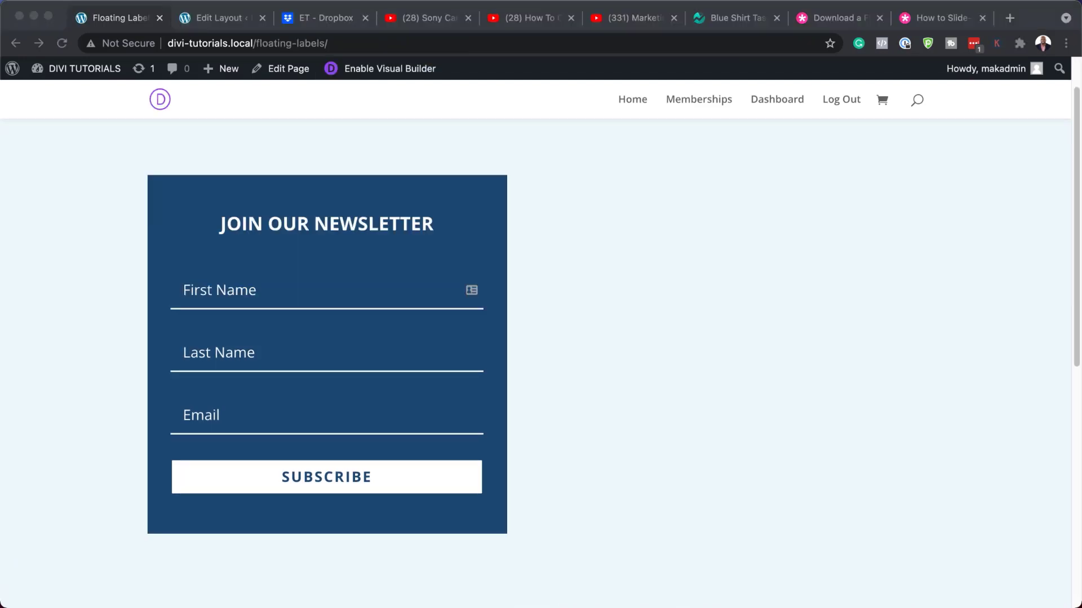
left_click(248, 295)
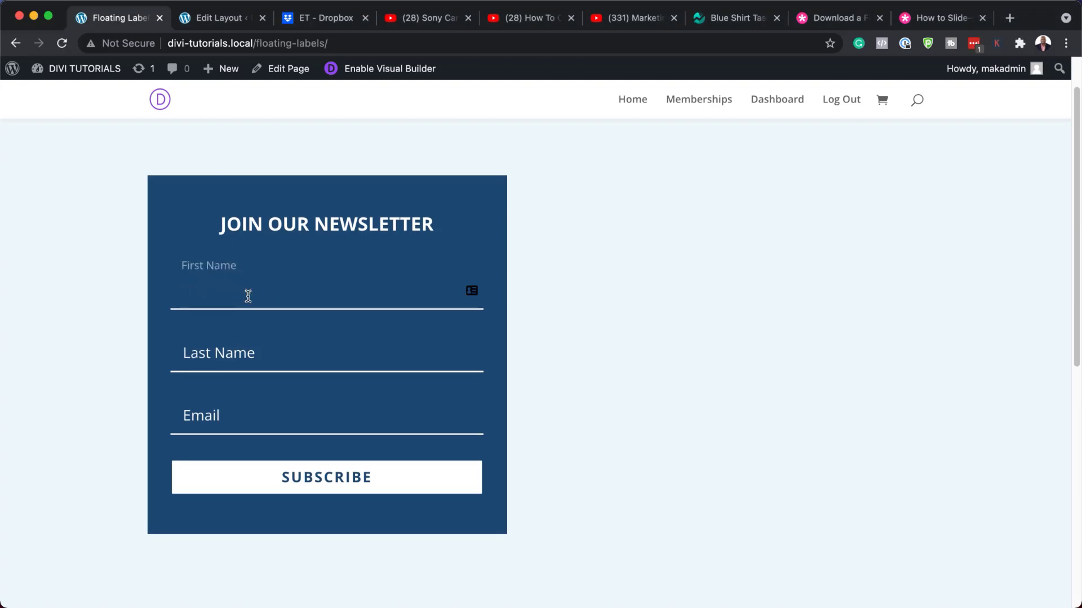
type("Aug")
left_click(253, 351)
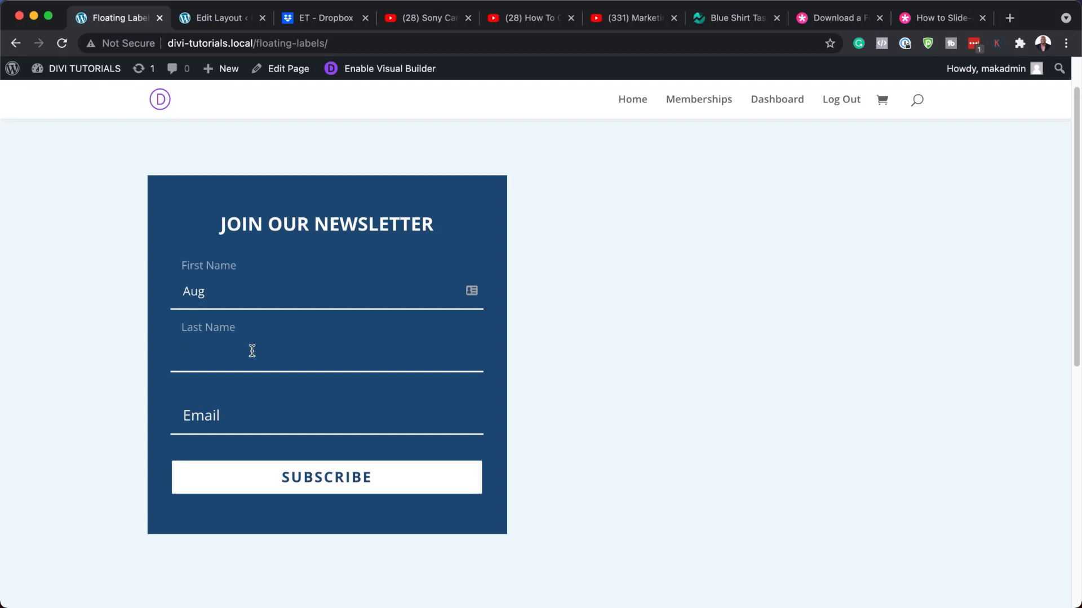
left_click(231, 421)
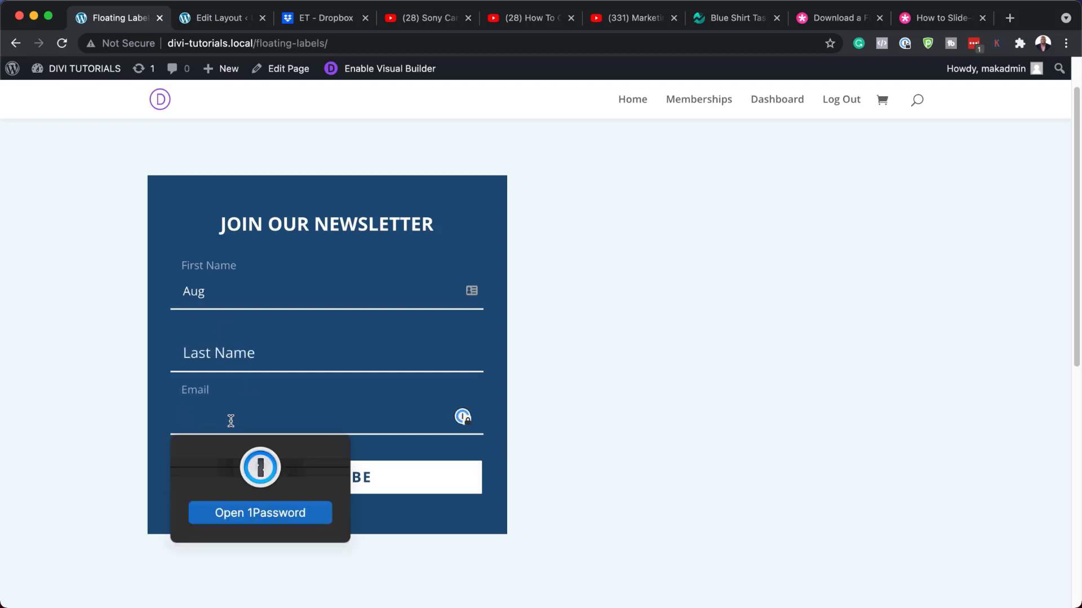
left_click(575, 414)
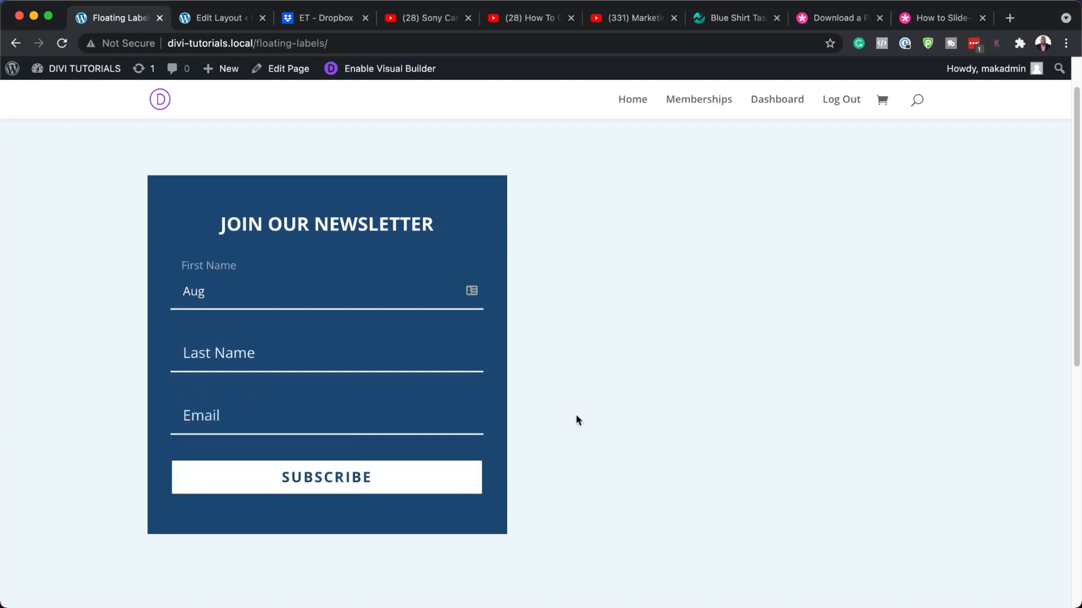